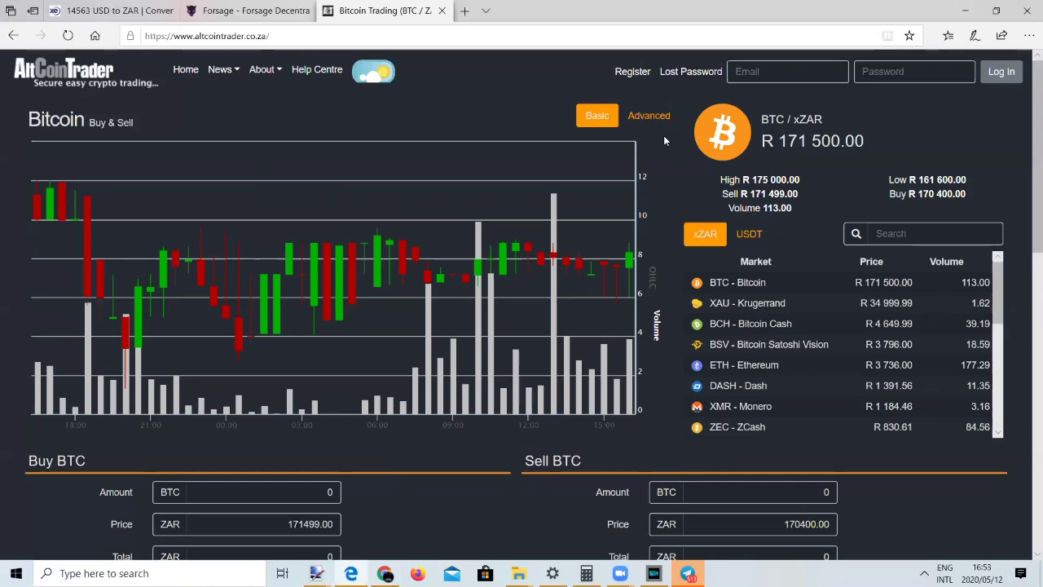
- Enter username 'cryptodee', the saved email address and a matching password twice
click(637, 75)
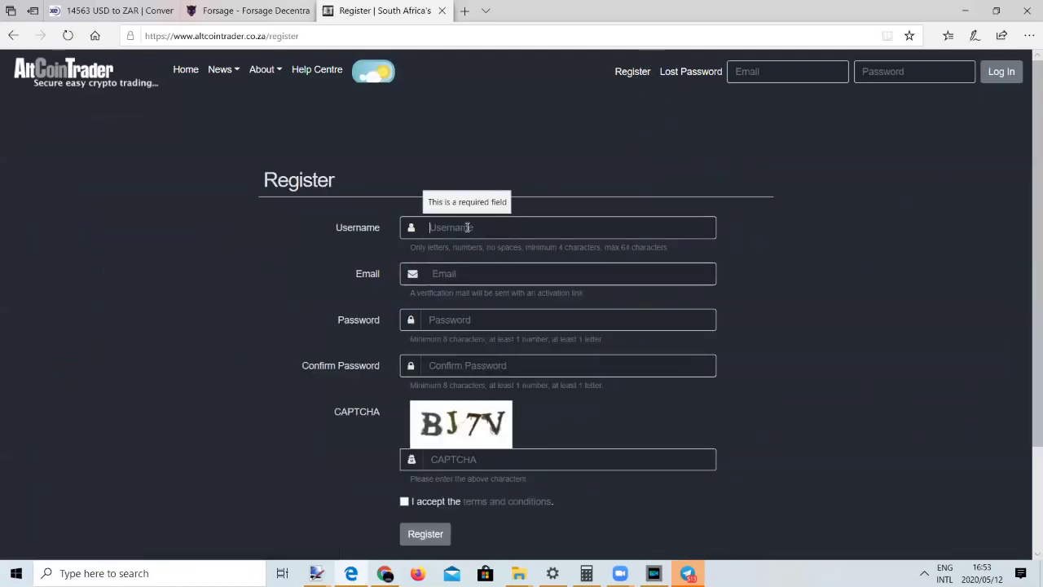
text(cry)
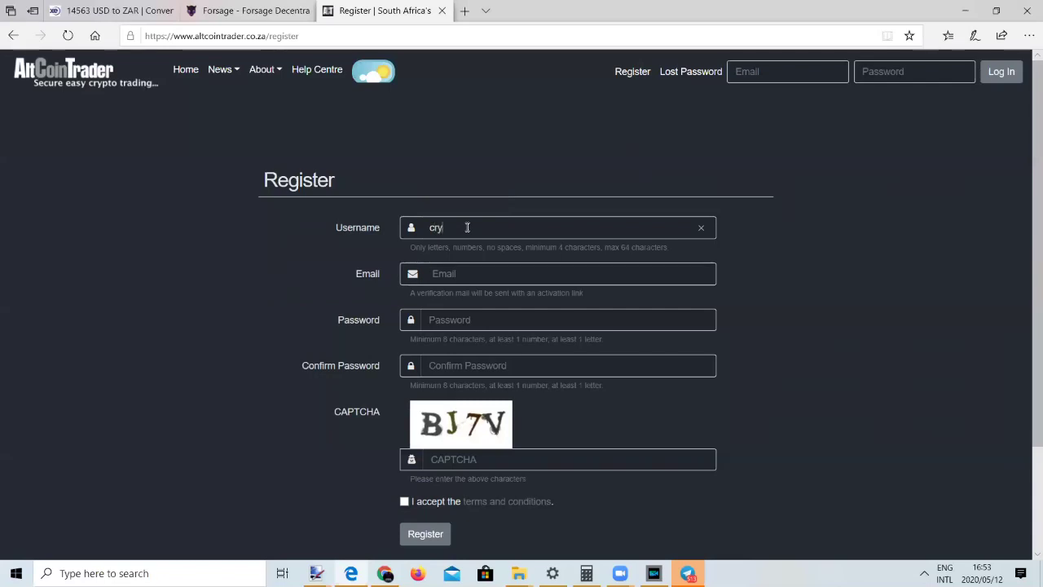
text(ptodee)
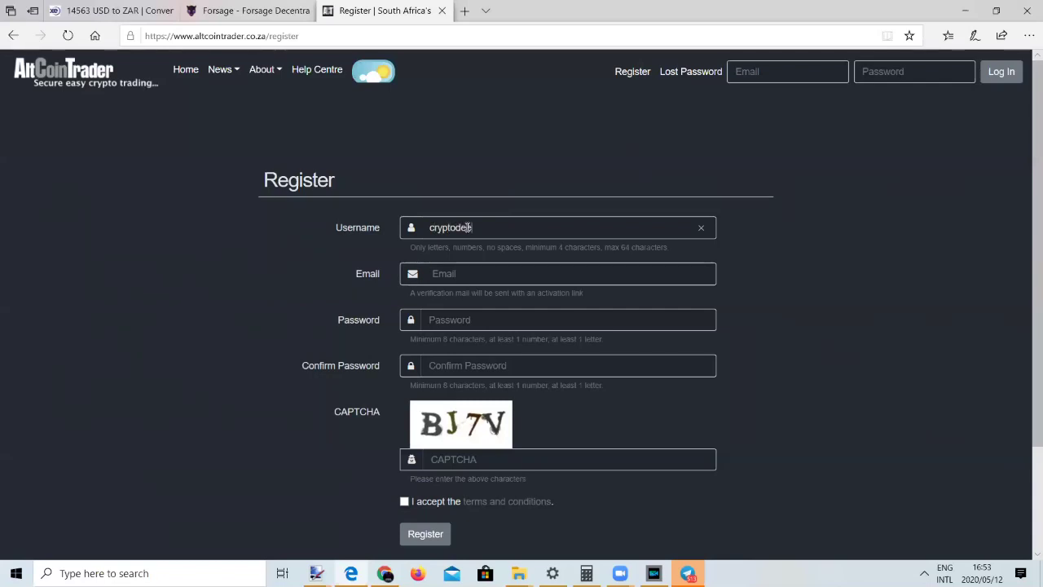
click(454, 273)
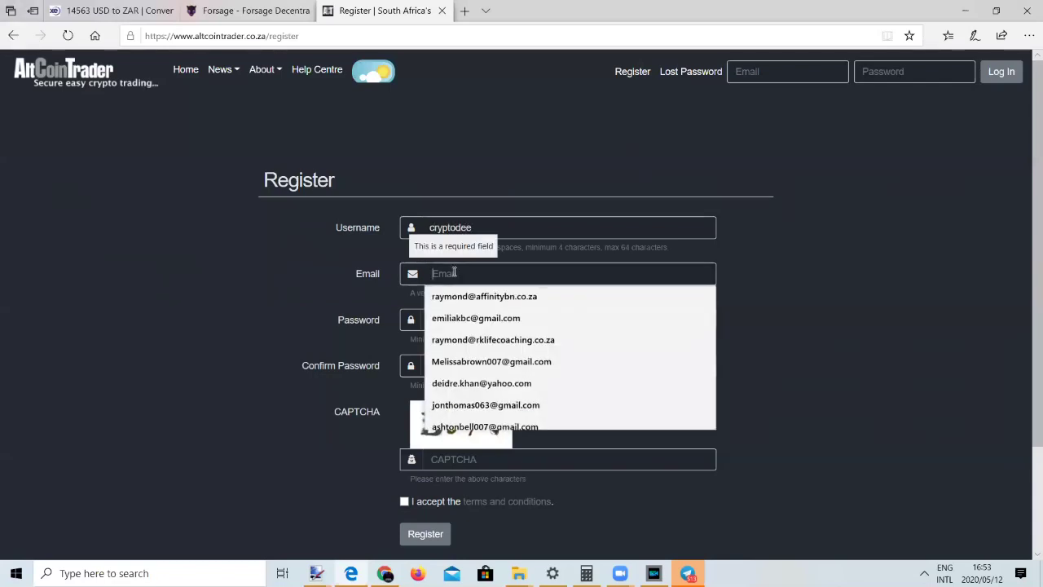
click(479, 295)
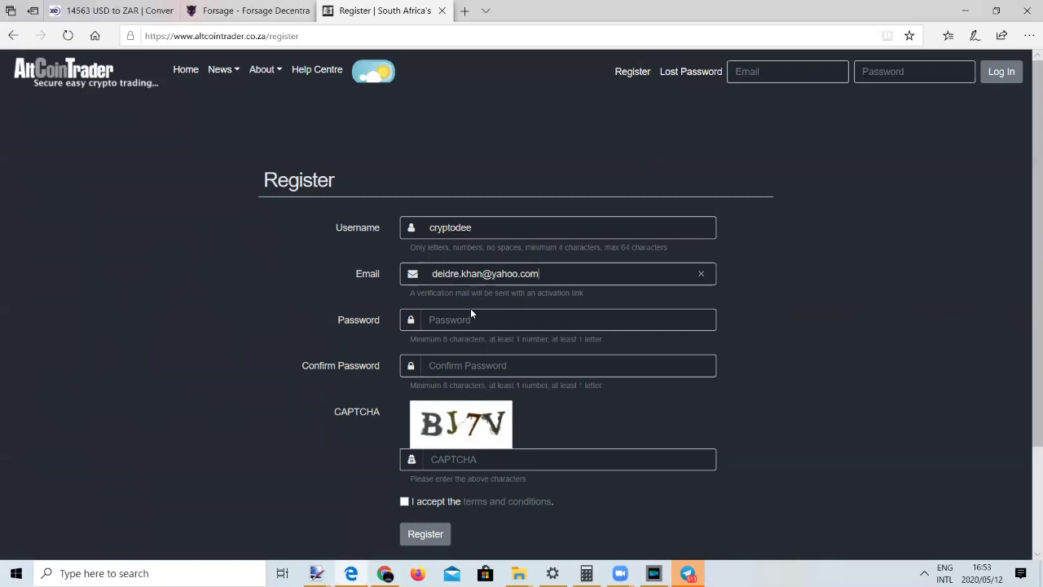
click(462, 319)
text(••••)
text(••••)
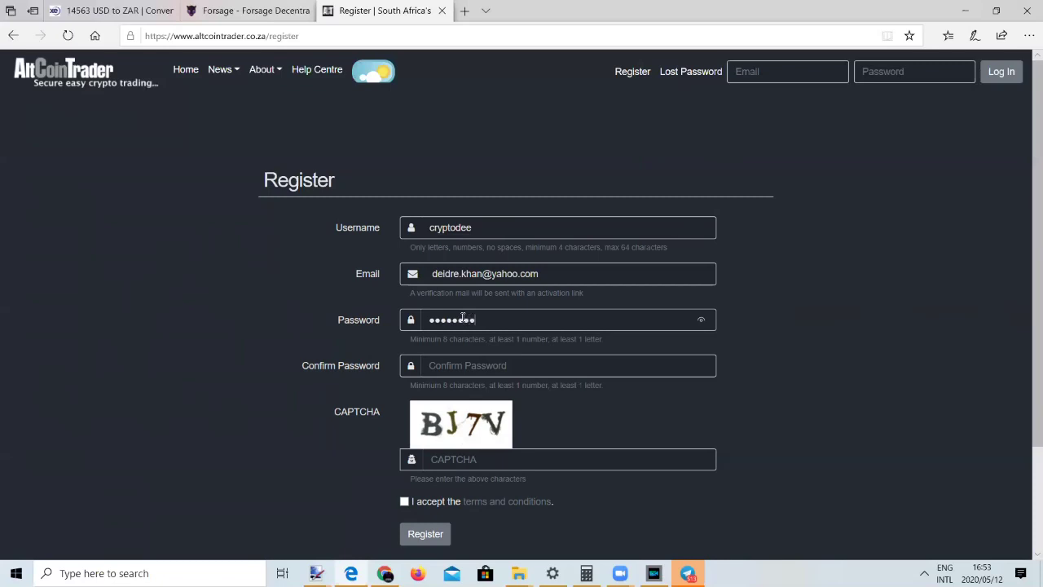
text(••••)
text(•)
click(462, 365)
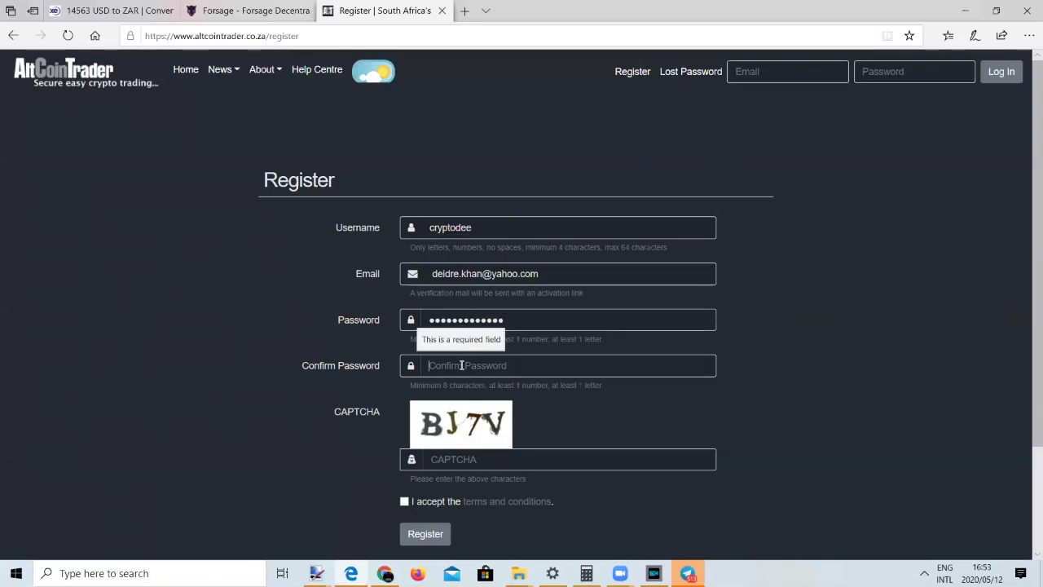
text(••••)
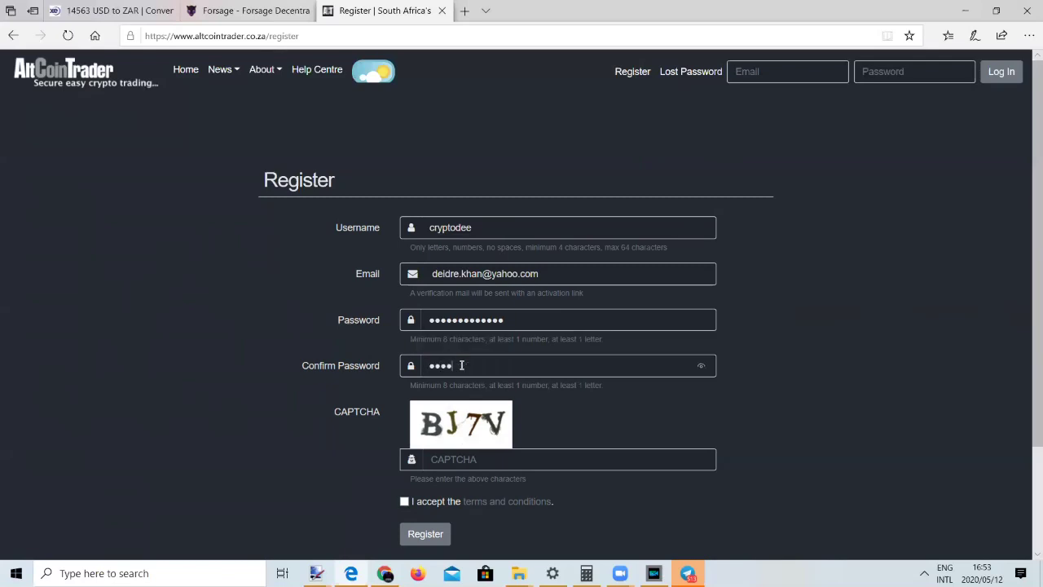
text(•••)
text(••••)
text(••)
- Enter CAPTCHA BJ7V, accept the terms and submit the registration
click(466, 460)
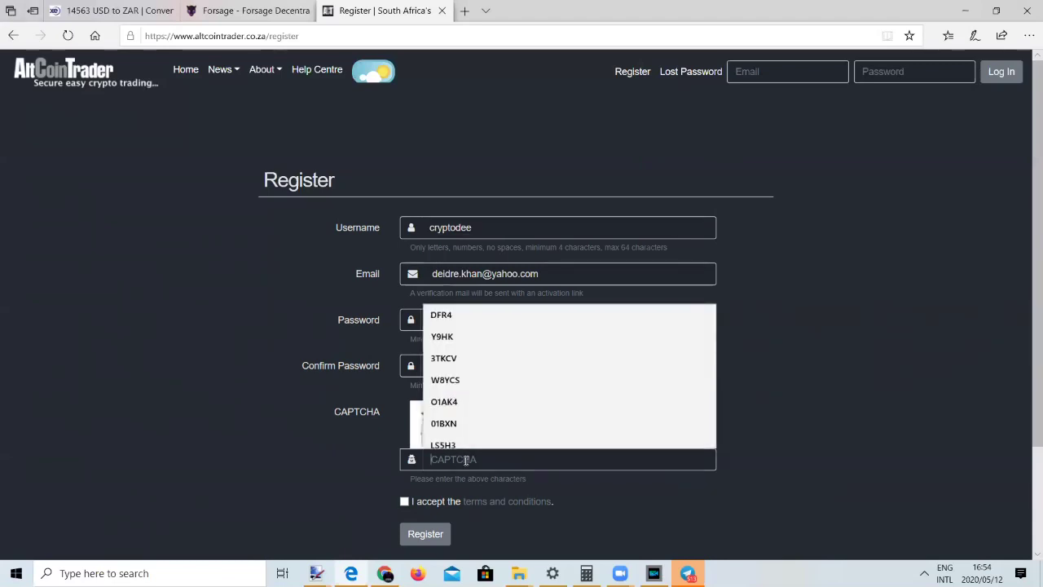
text(B)
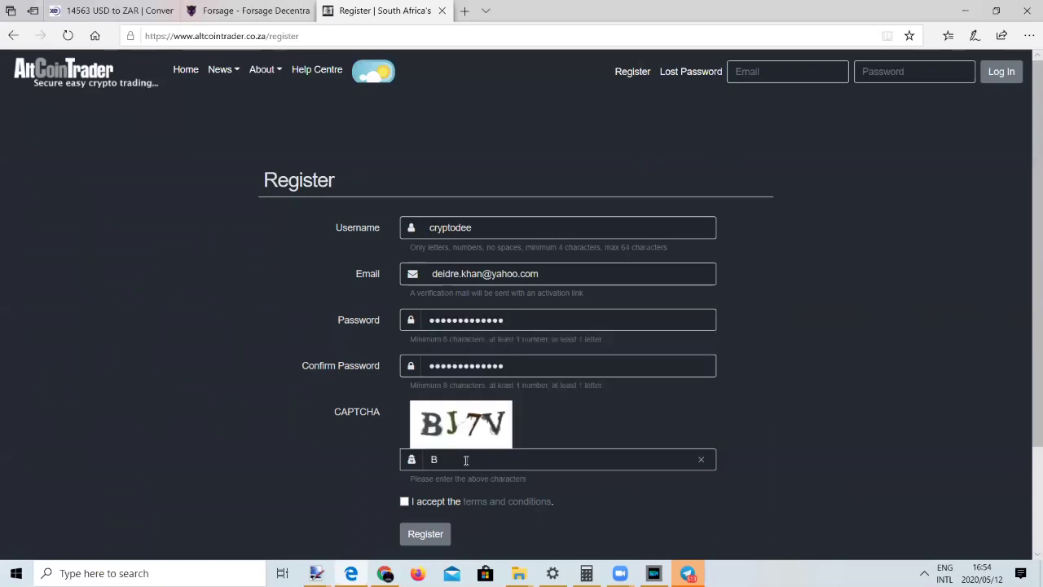
text(J)
text(7V)
click(404, 503)
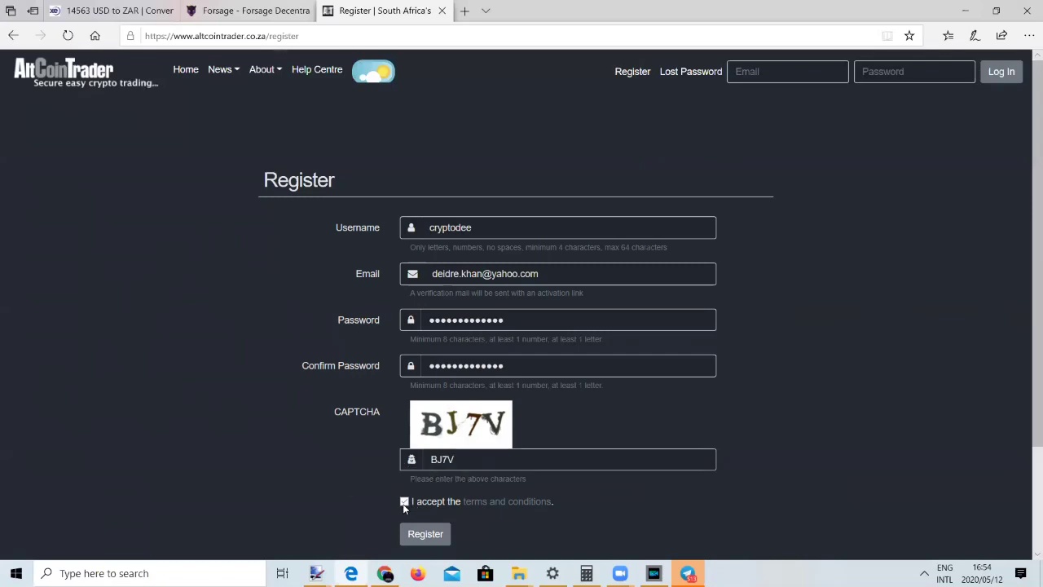
click(415, 535)
click(416, 536)
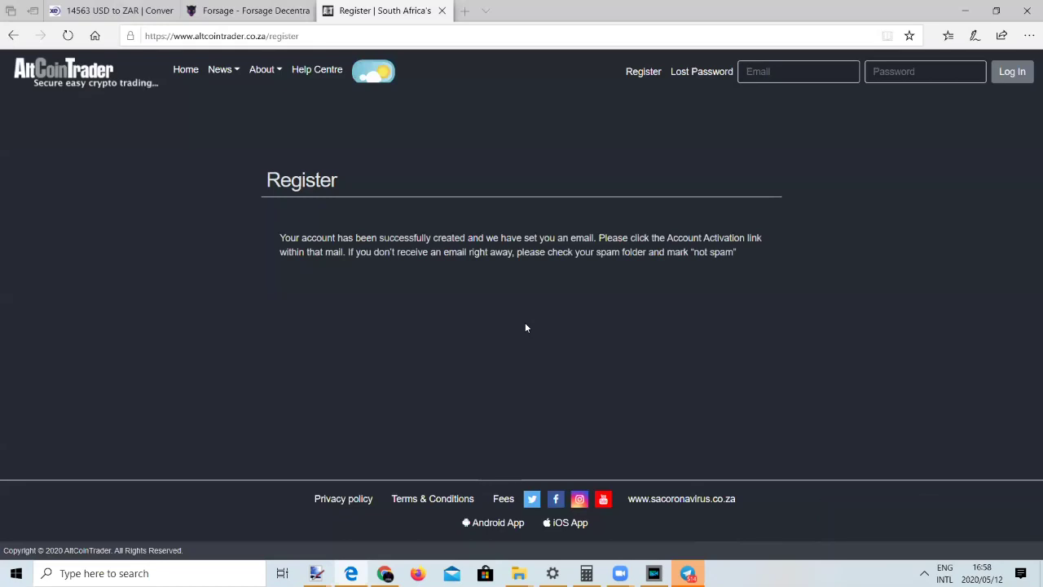
click(783, 71)
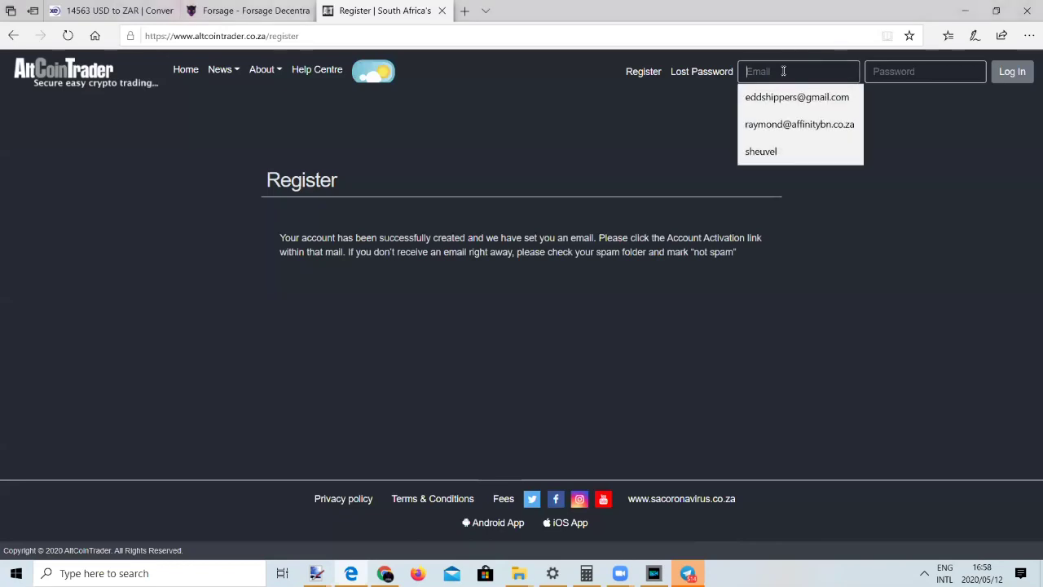
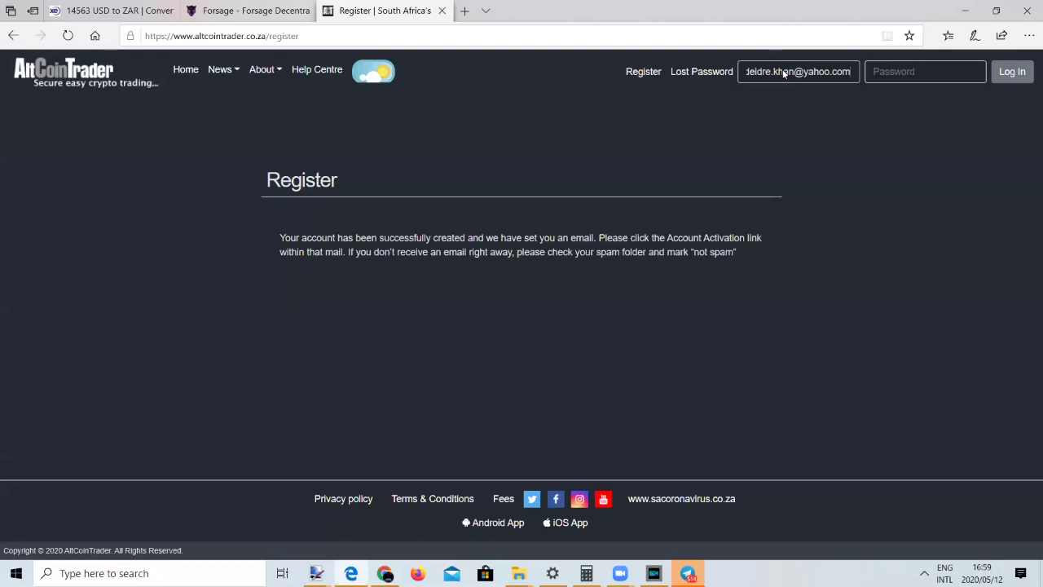
click(881, 73)
click(1010, 72)
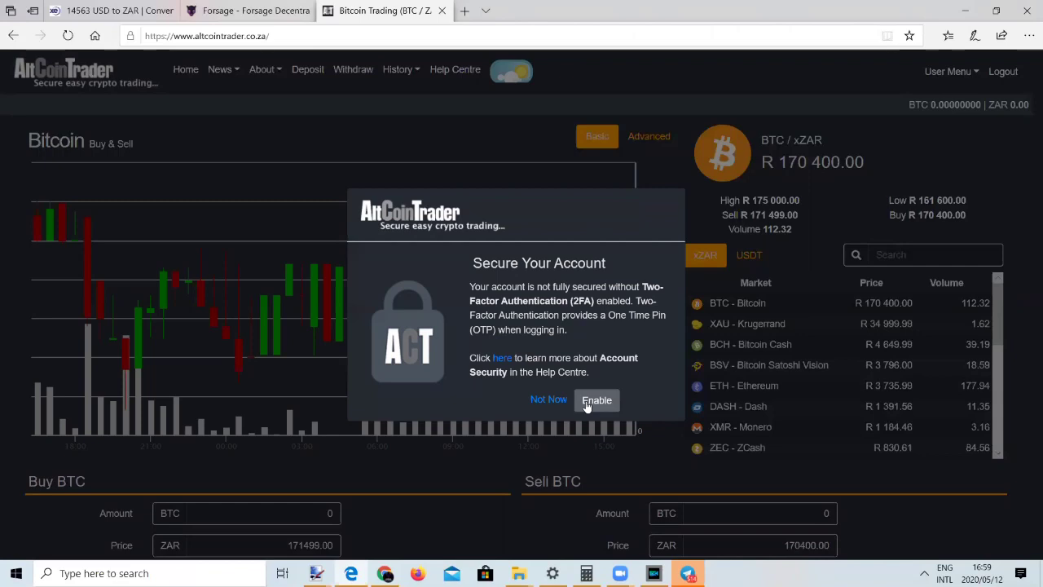
- Go to the two-factor authentication setup from the Secure Your Account popup
click(587, 401)
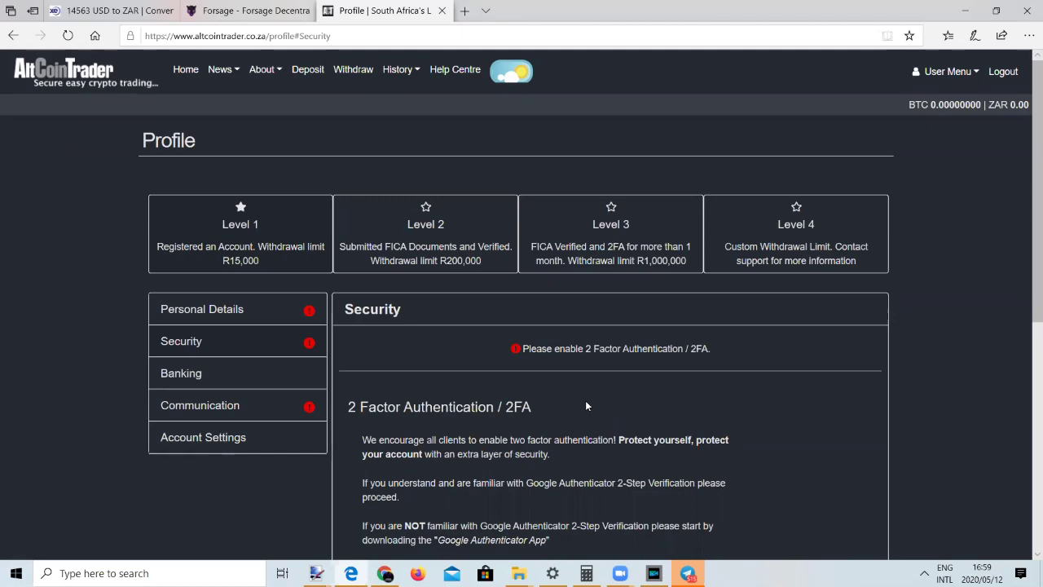
scroll(585, 406, down, 2)
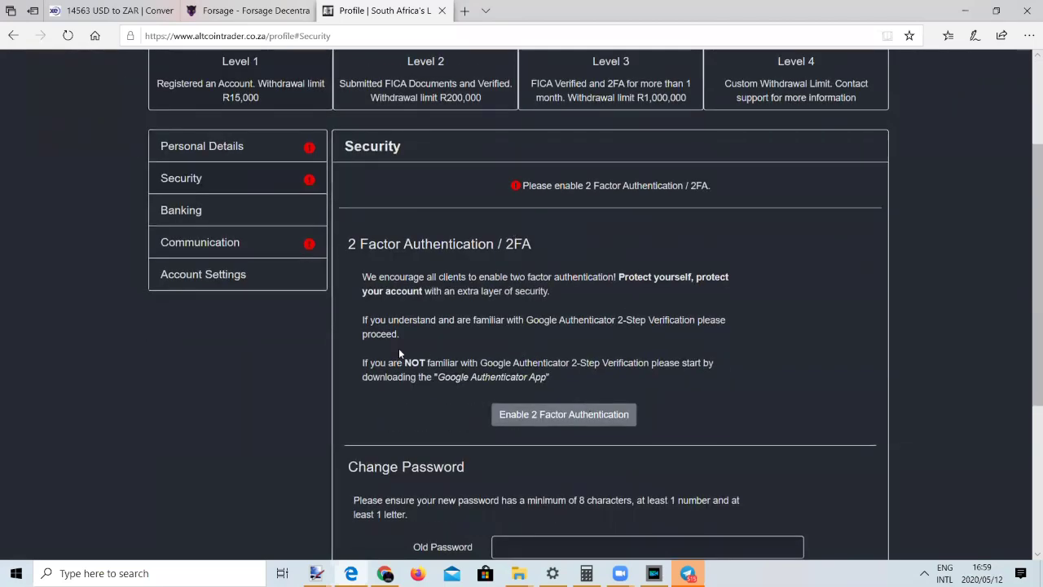
scroll(557, 356, down, 3)
scroll(558, 357, down, 1)
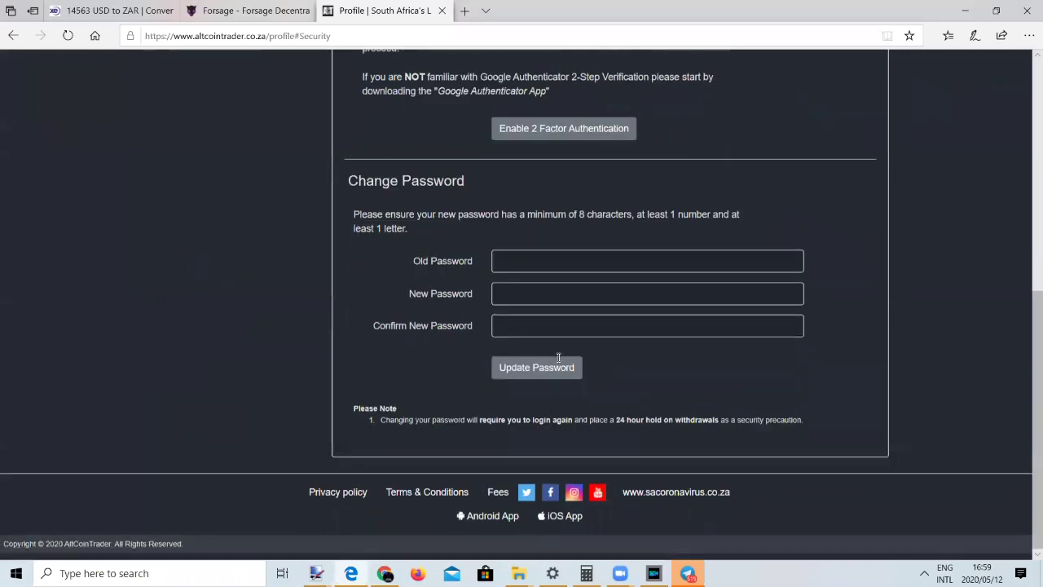
scroll(558, 357, up, 2)
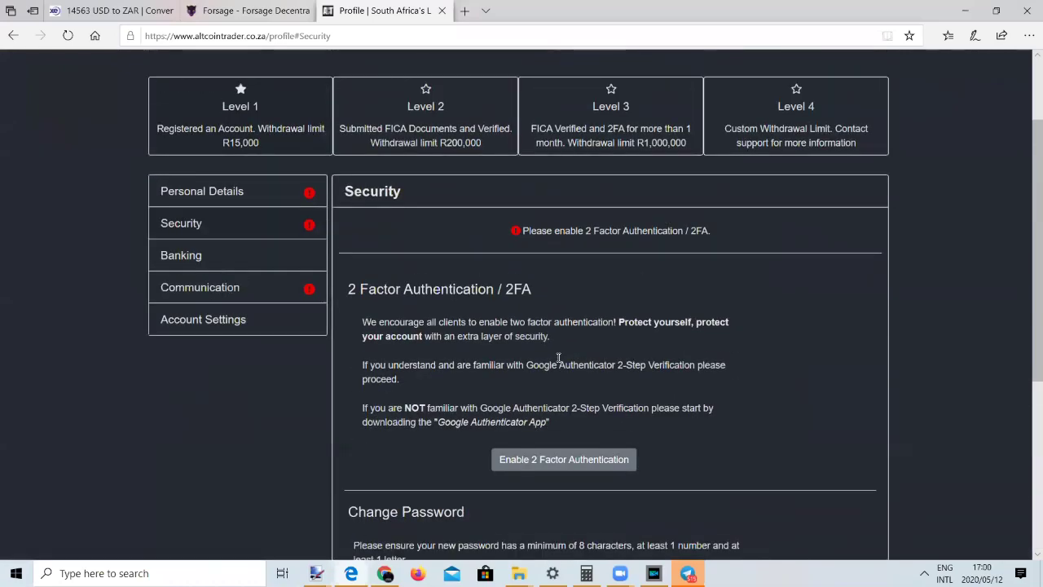
scroll(559, 359, up, 3)
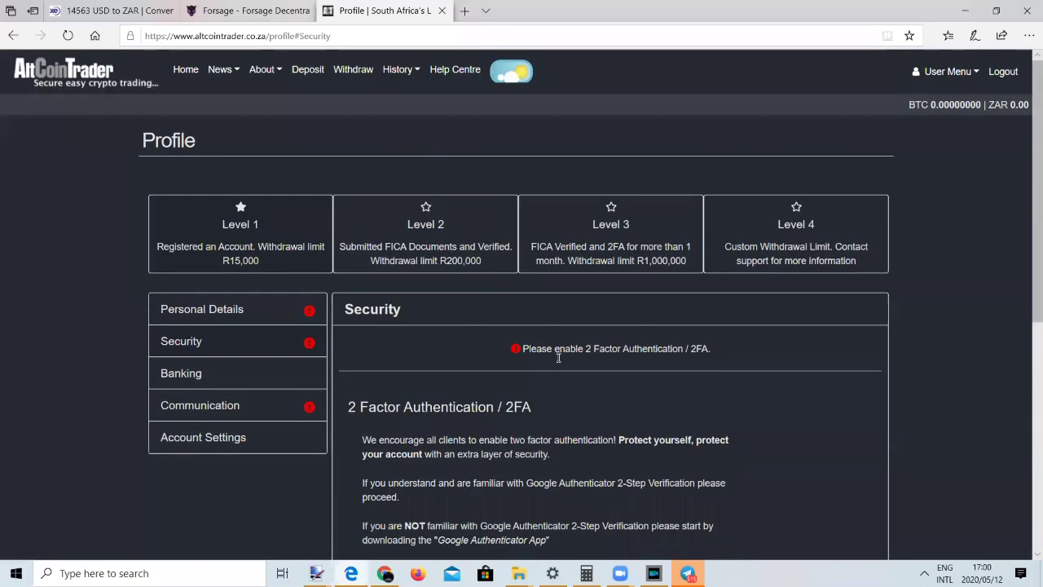
scroll(543, 277, up, 1)
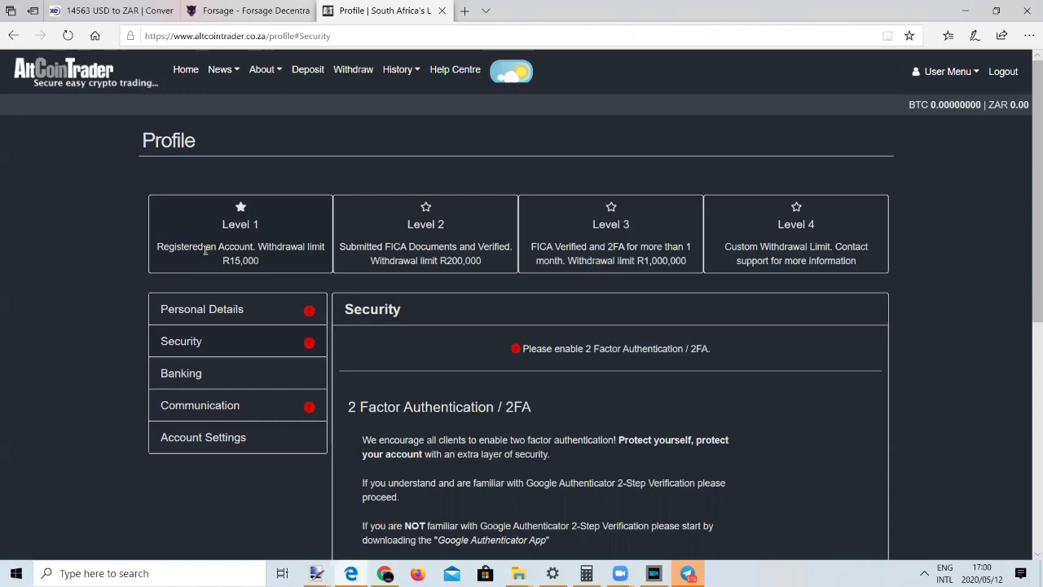
click(308, 71)
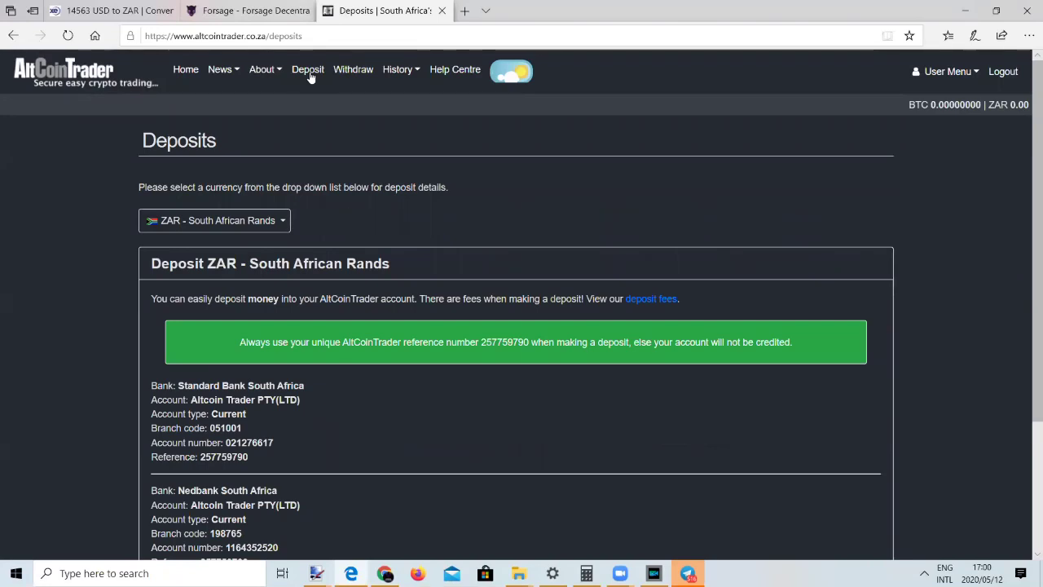
- Select ZAPPER - Credit Card from the deposit currency dropdown
click(210, 227)
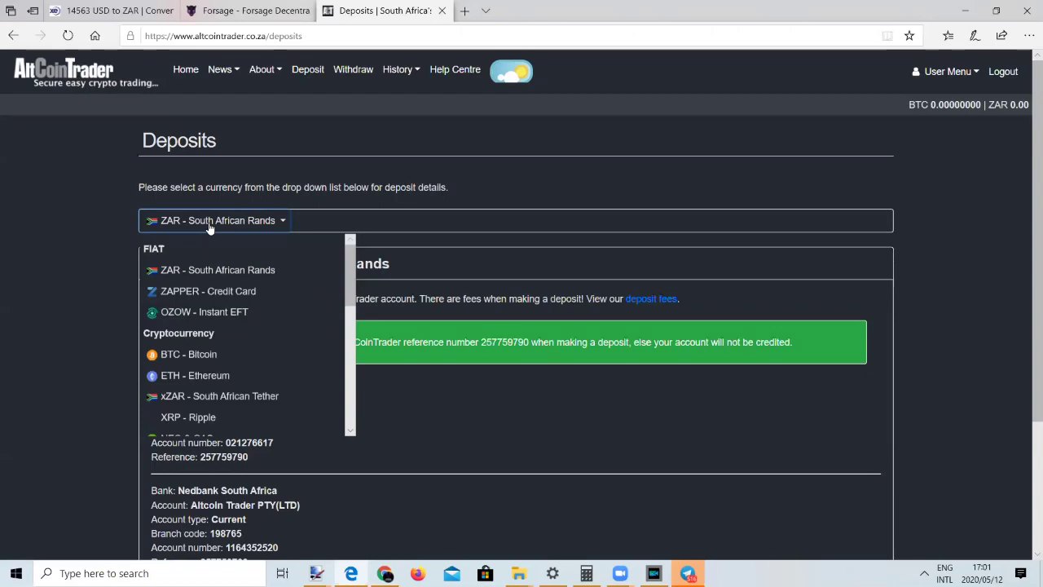
click(217, 293)
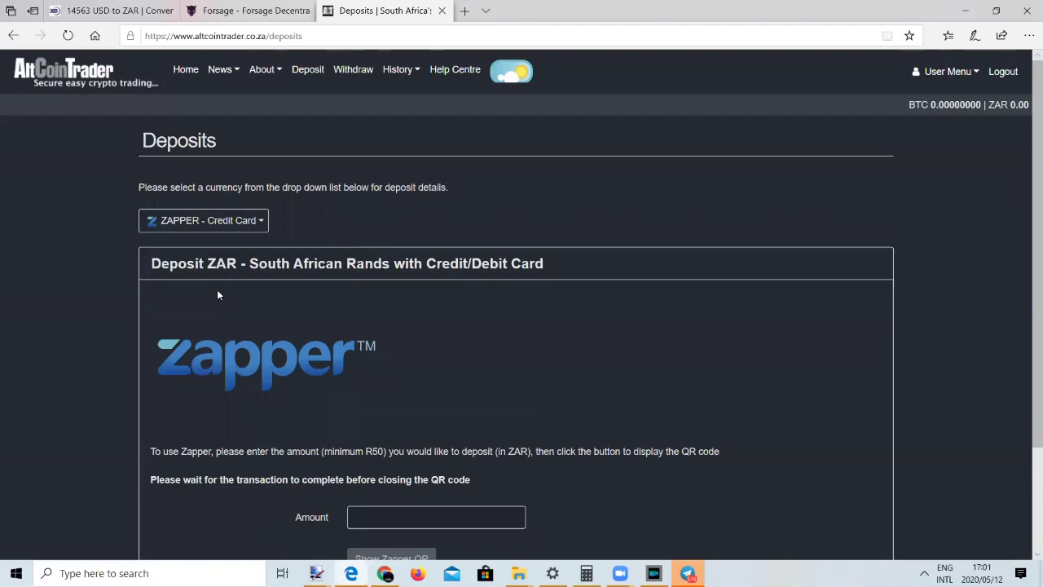
- Enter R170 as the Zapper deposit amount and generate the payment code
scroll(218, 295, down, 3)
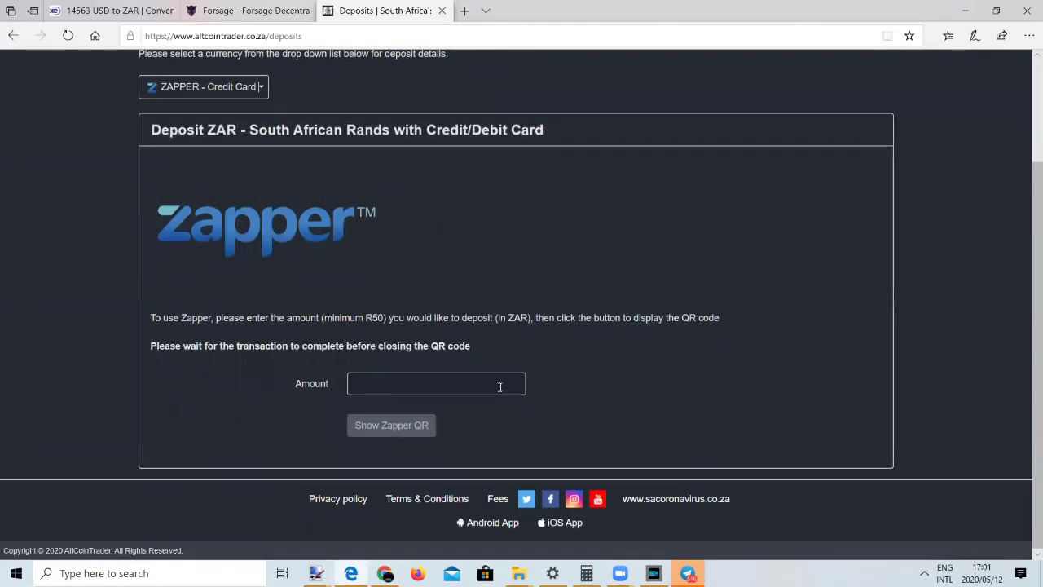
text(5)
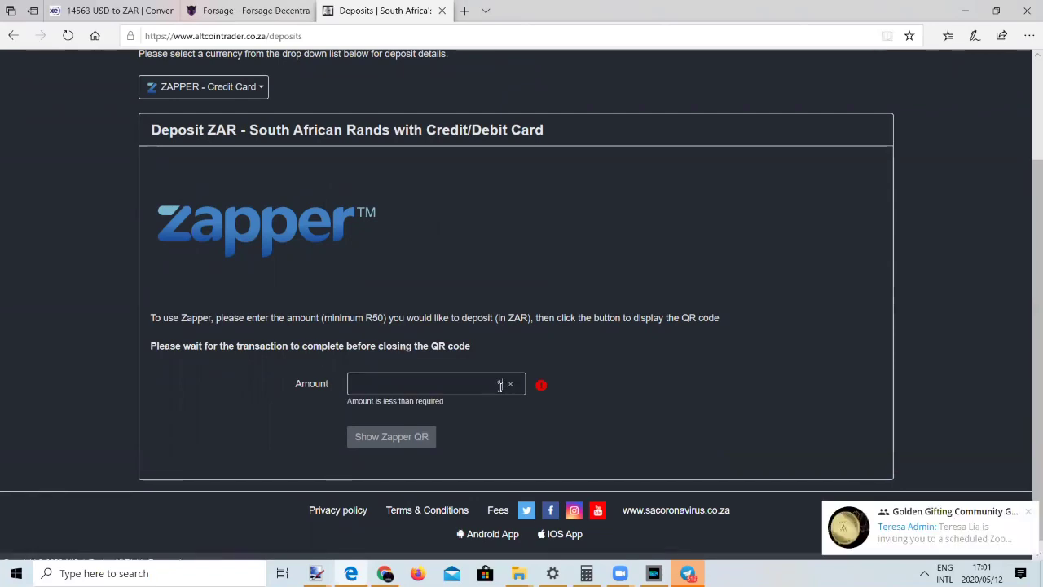
text(170)
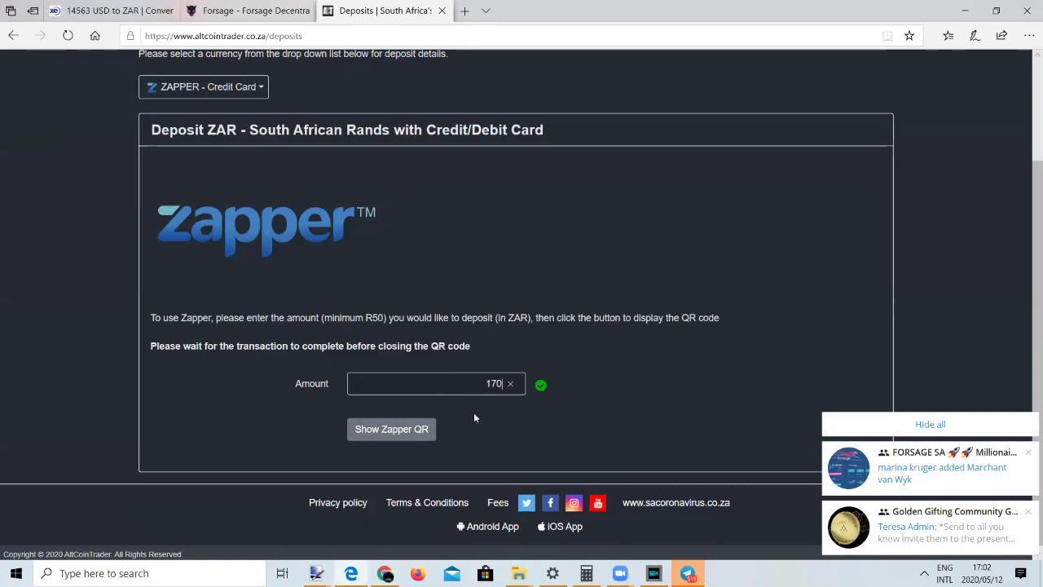
click(387, 436)
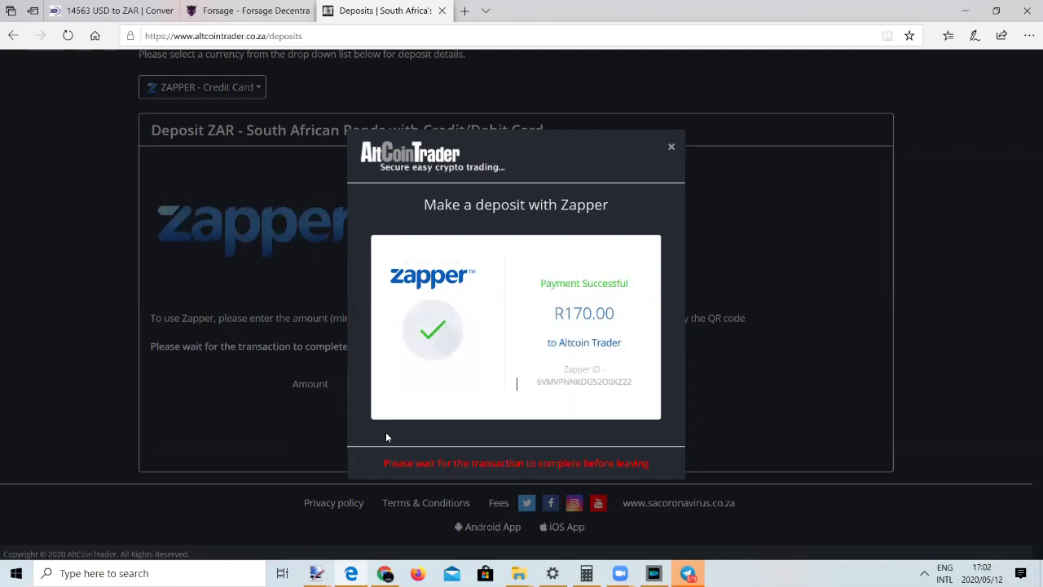
- Close the Zapper confirmation and return to the home page's Ethereum market
click(672, 150)
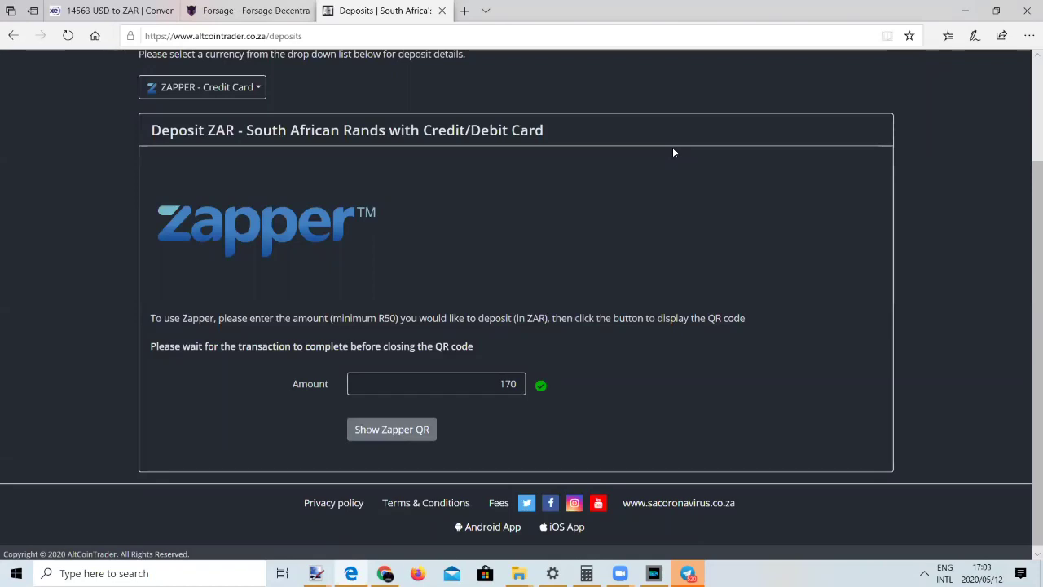
scroll(673, 149, up, 2)
scroll(673, 152, down, 1)
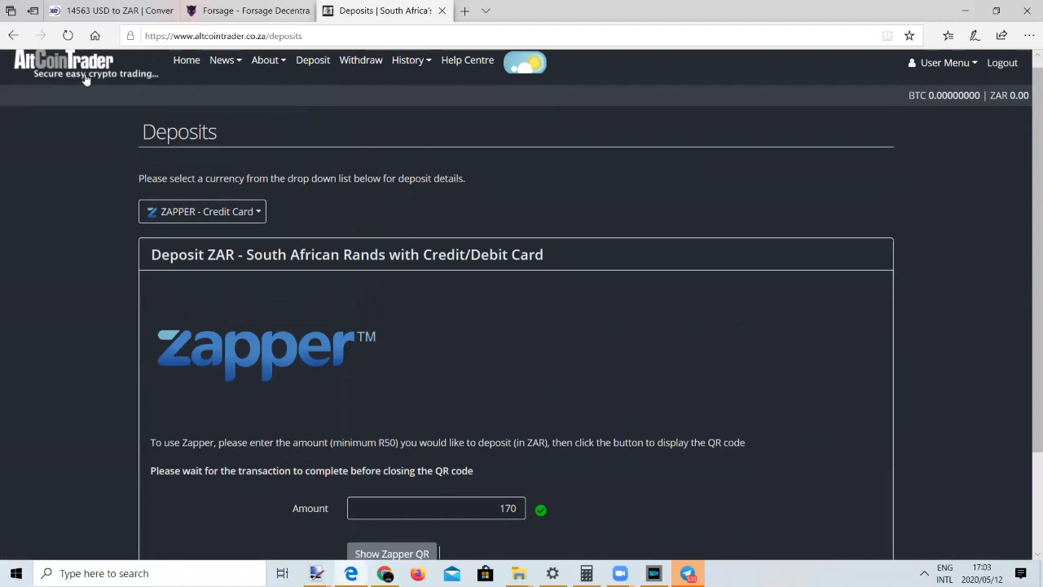
click(82, 74)
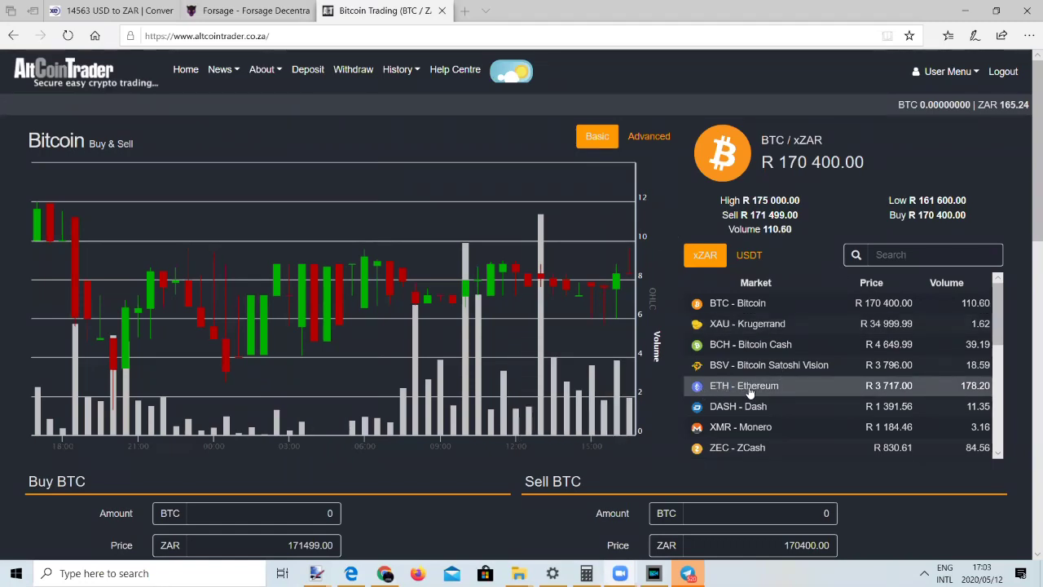
click(750, 388)
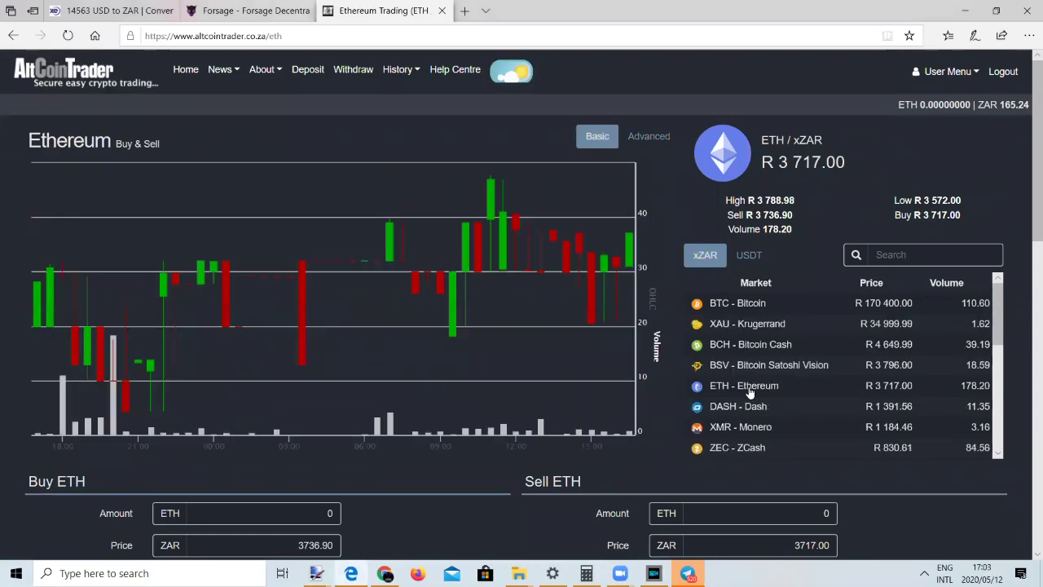
- Buy 0.04415425 ETH for a R165 total and confirm the order
scroll(805, 473, down, 1)
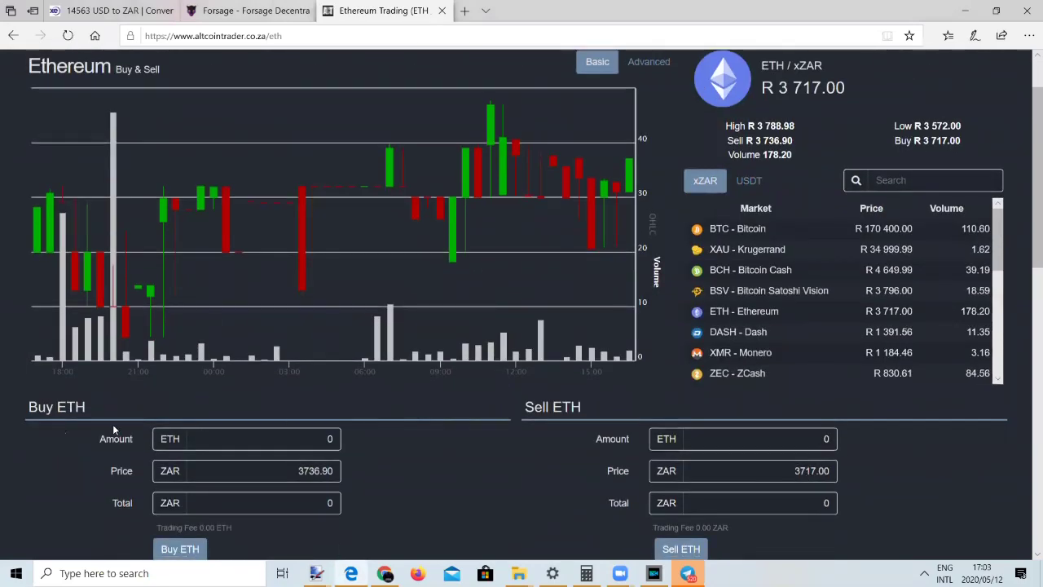
scroll(288, 435, up, 1)
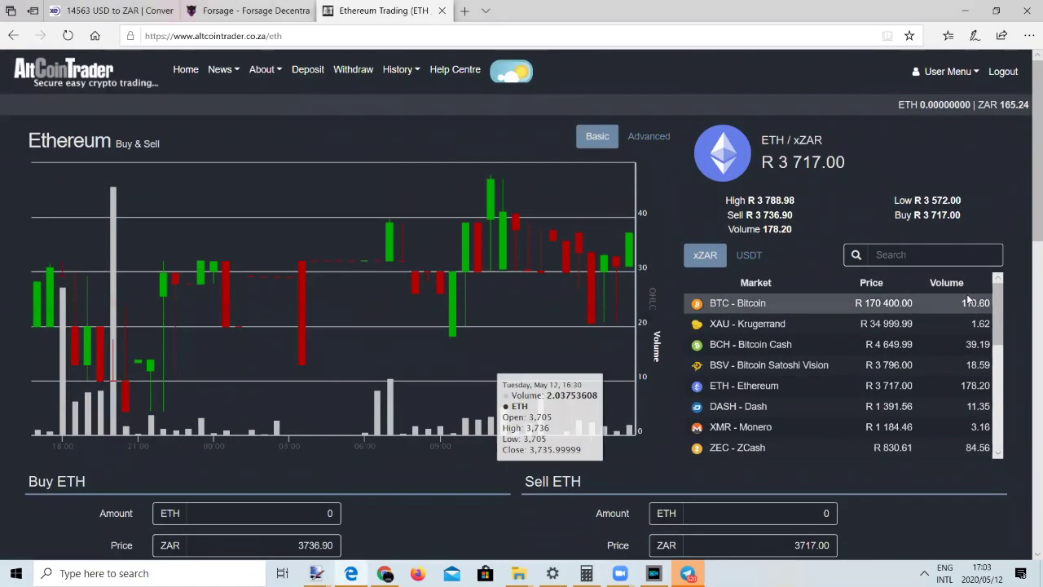
scroll(512, 354, down, 2)
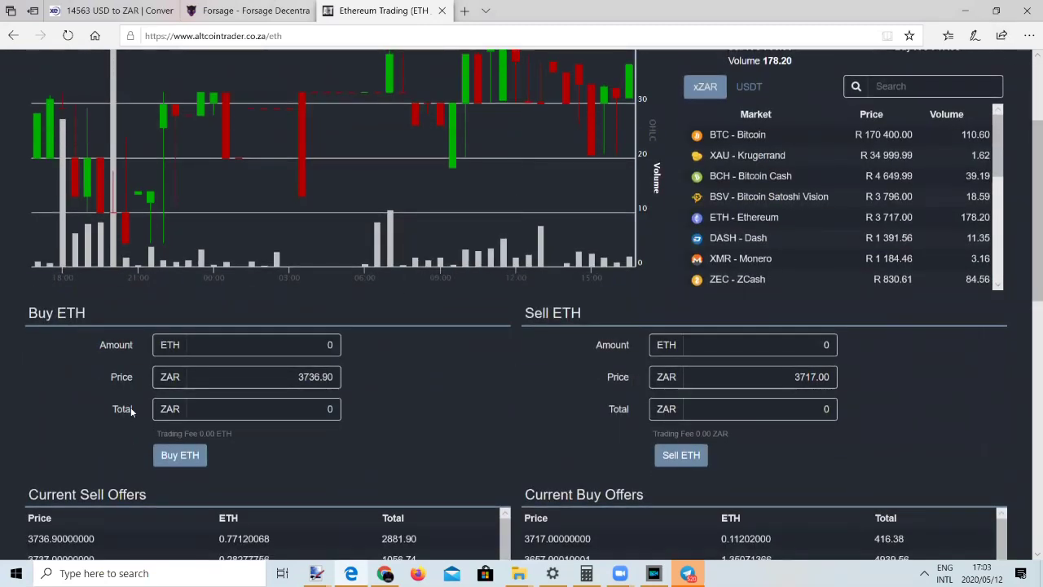
click(327, 413)
text(165)
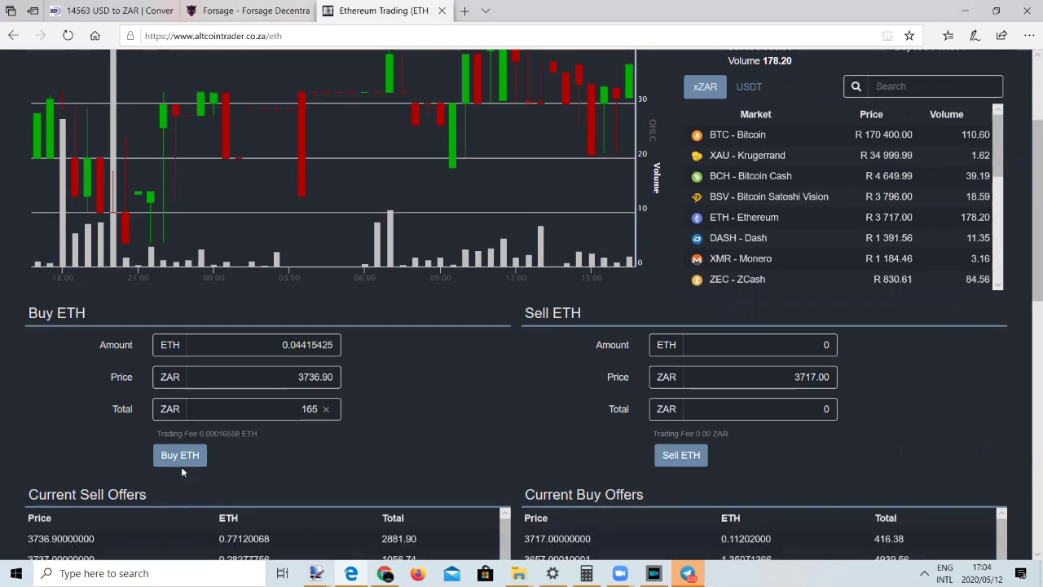
click(181, 461)
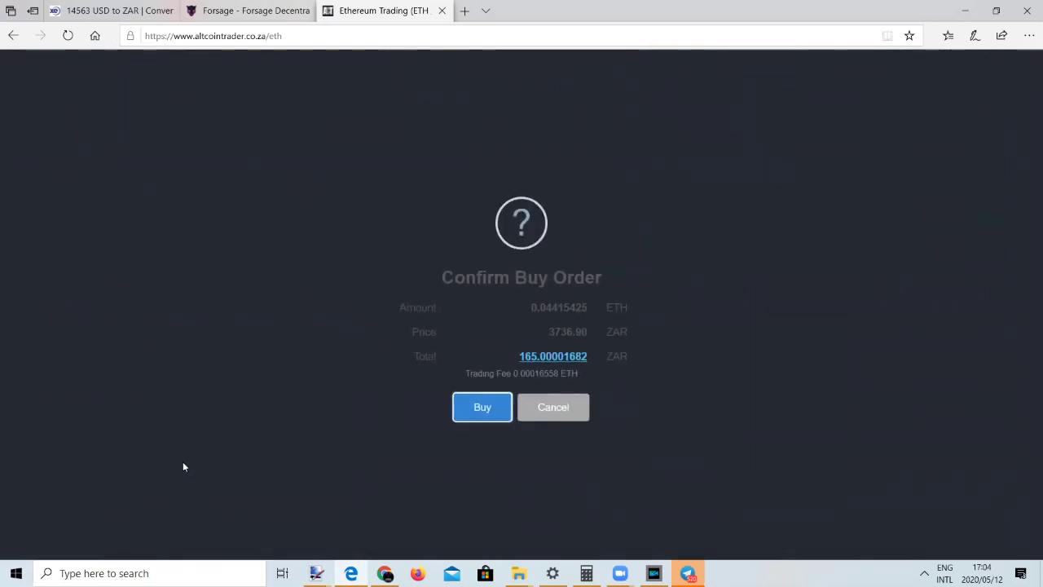
click(482, 407)
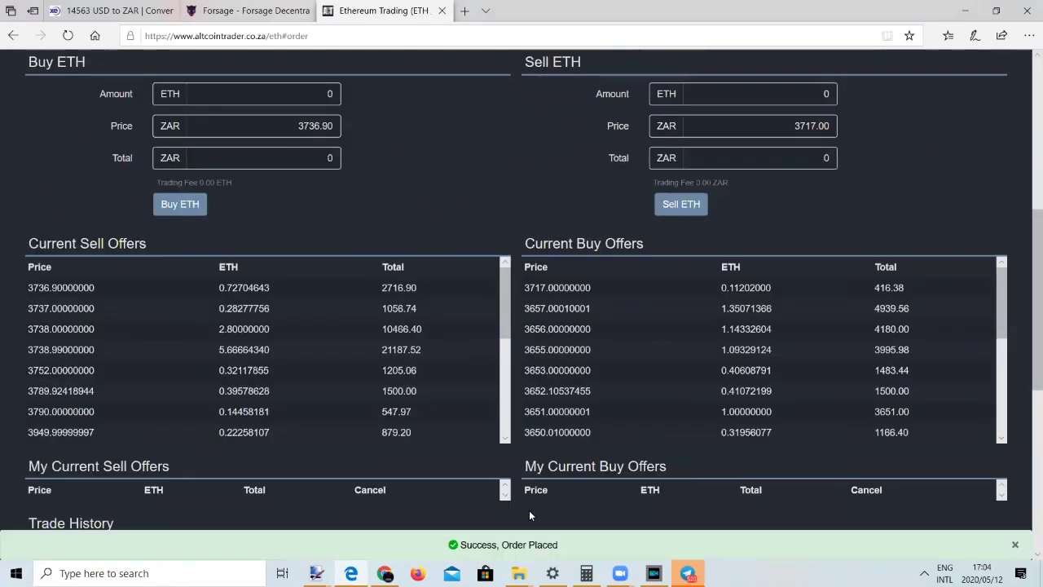
scroll(515, 378, down, 3)
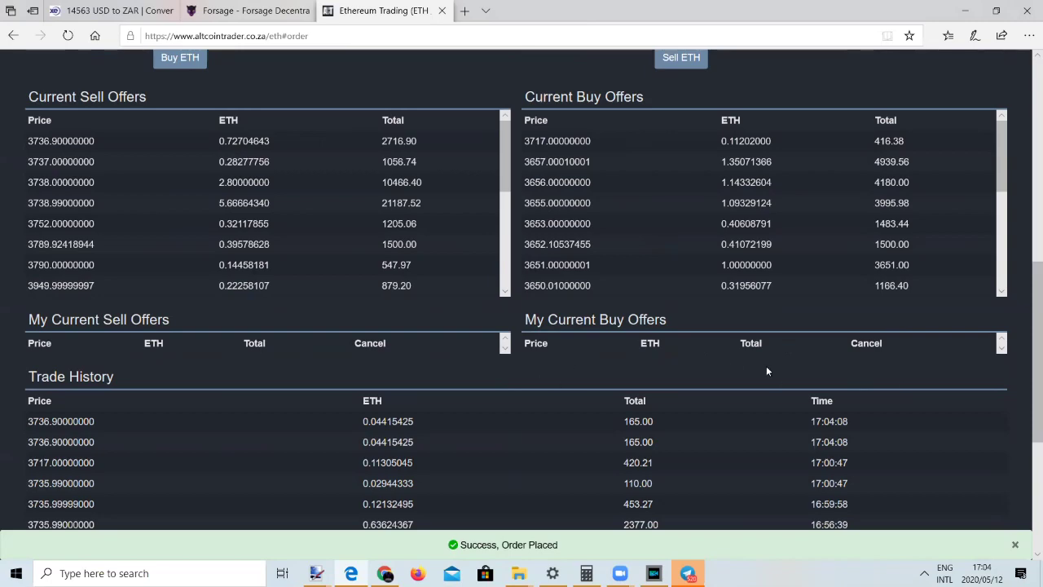
scroll(766, 372, up, 6)
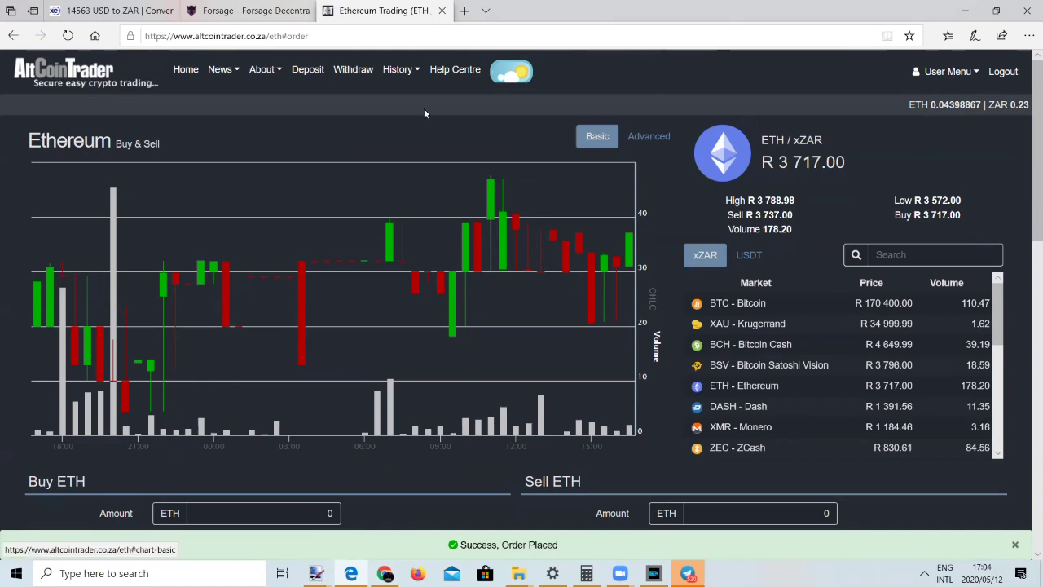
- Go from Withdrawals to the profile's Personal Details section
click(350, 74)
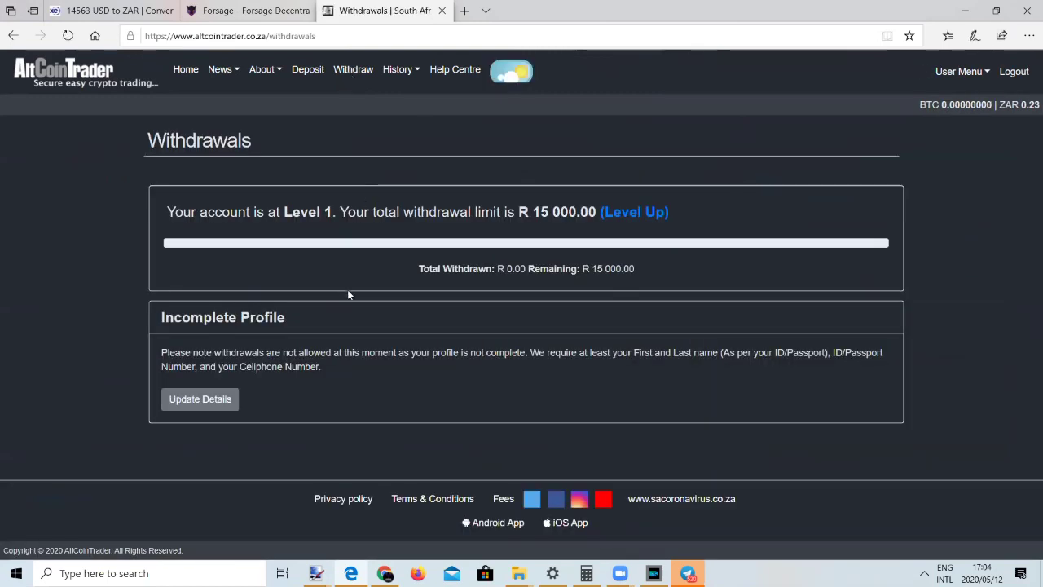
click(206, 410)
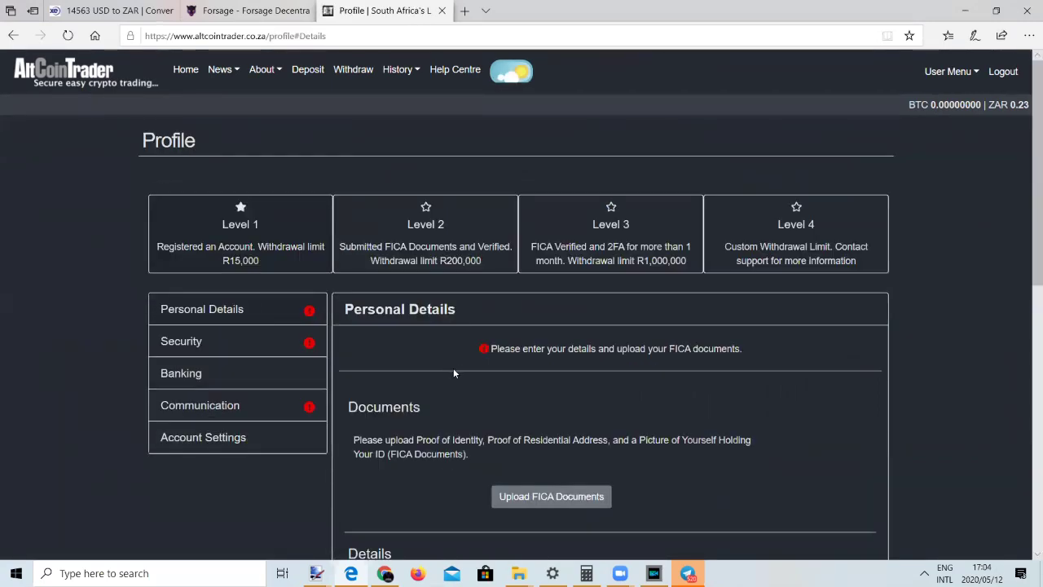
click(252, 313)
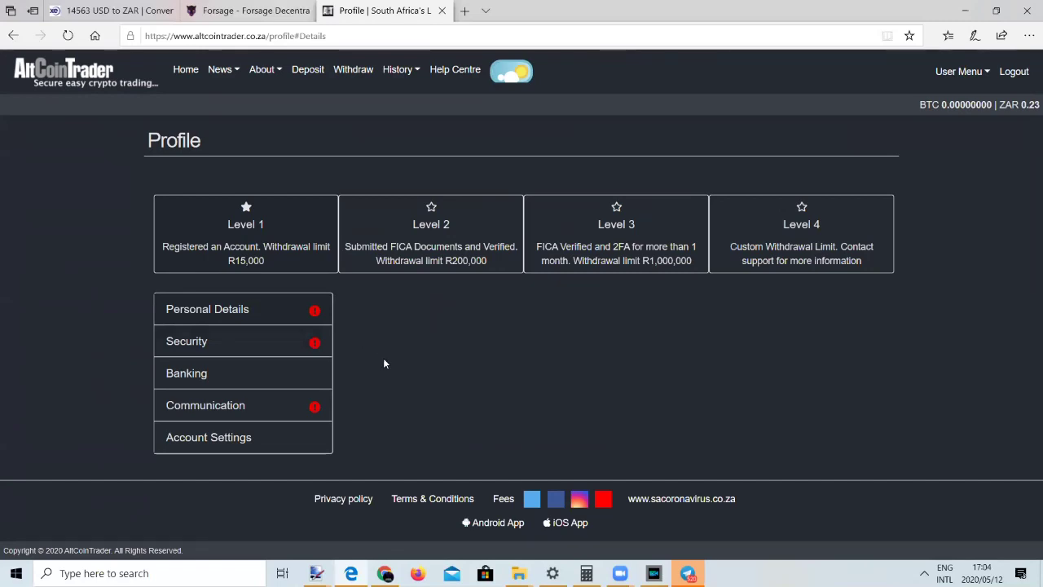
click(314, 313)
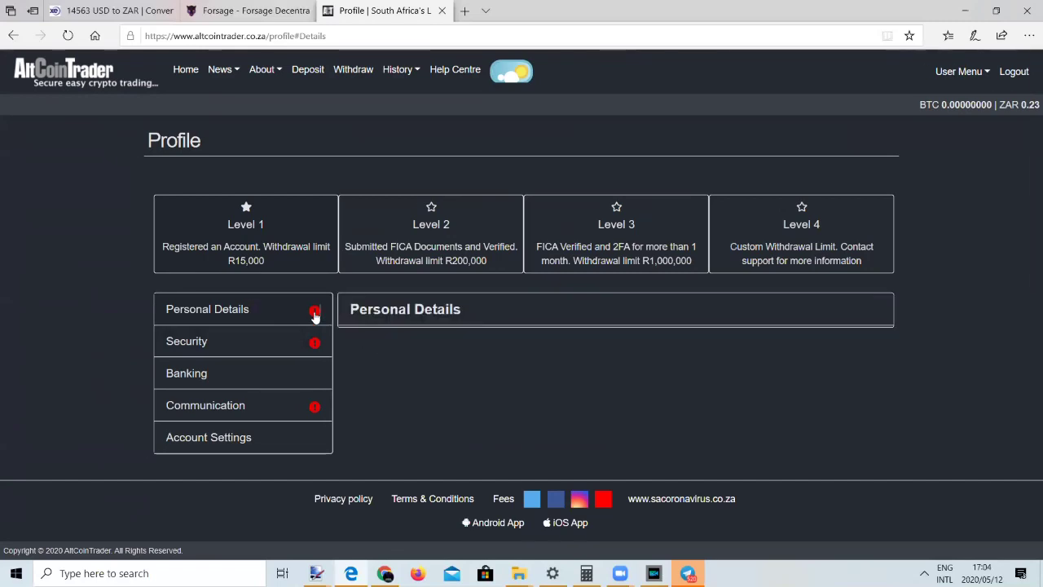
scroll(551, 359, down, 2)
scroll(551, 361, down, 3)
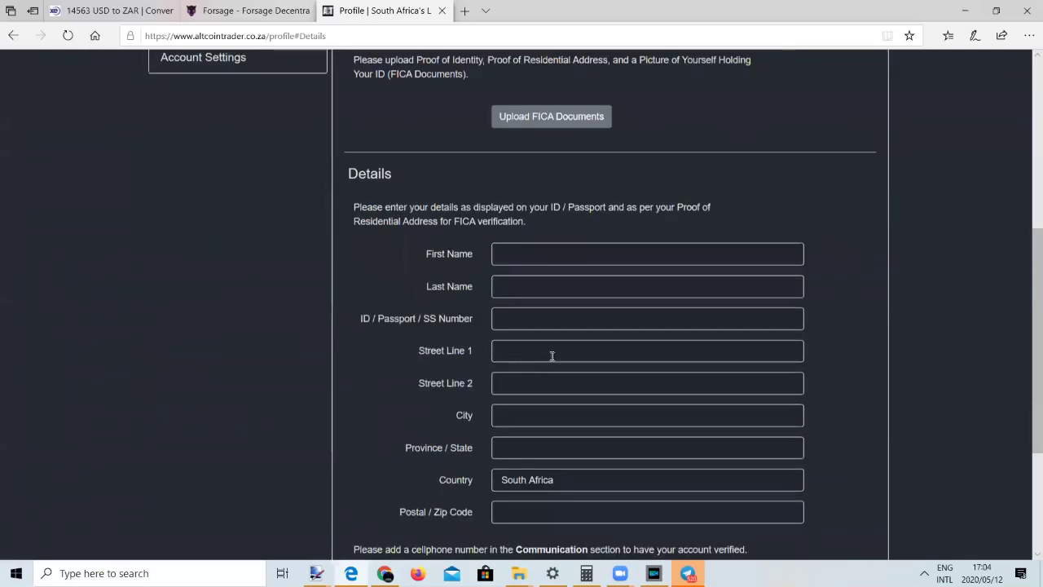
click(562, 253)
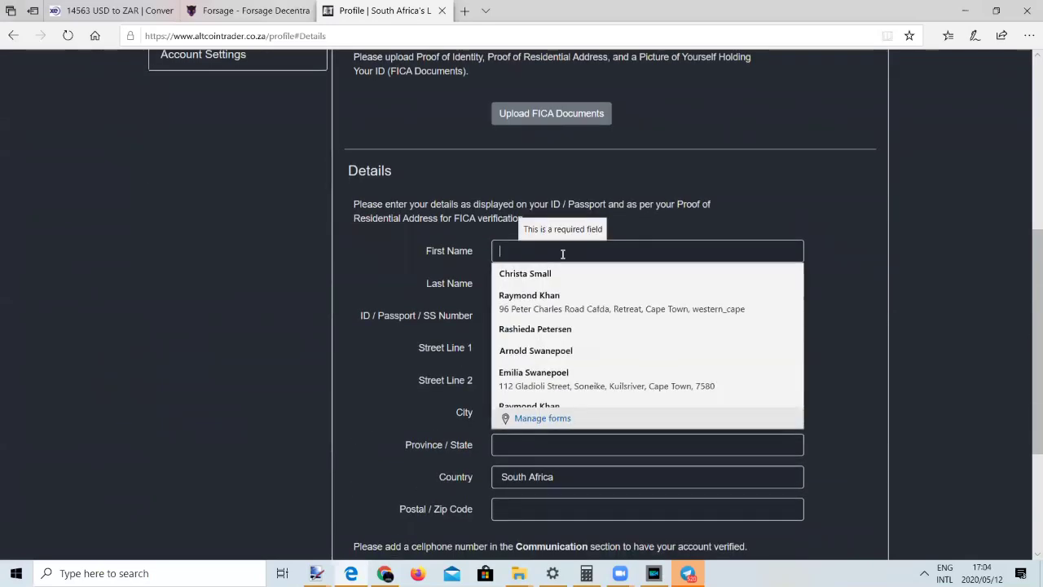
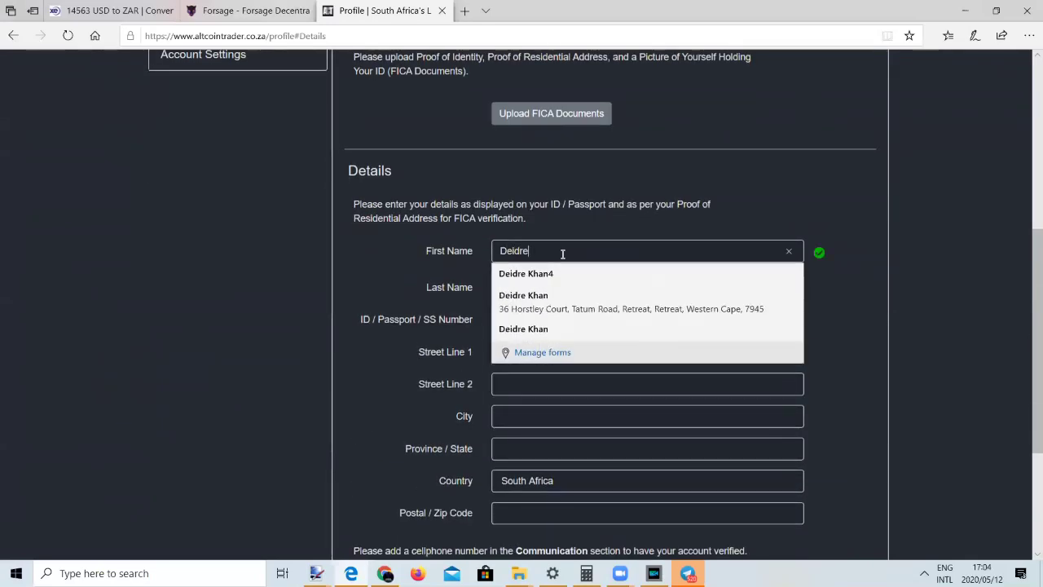
click(450, 288)
click(554, 287)
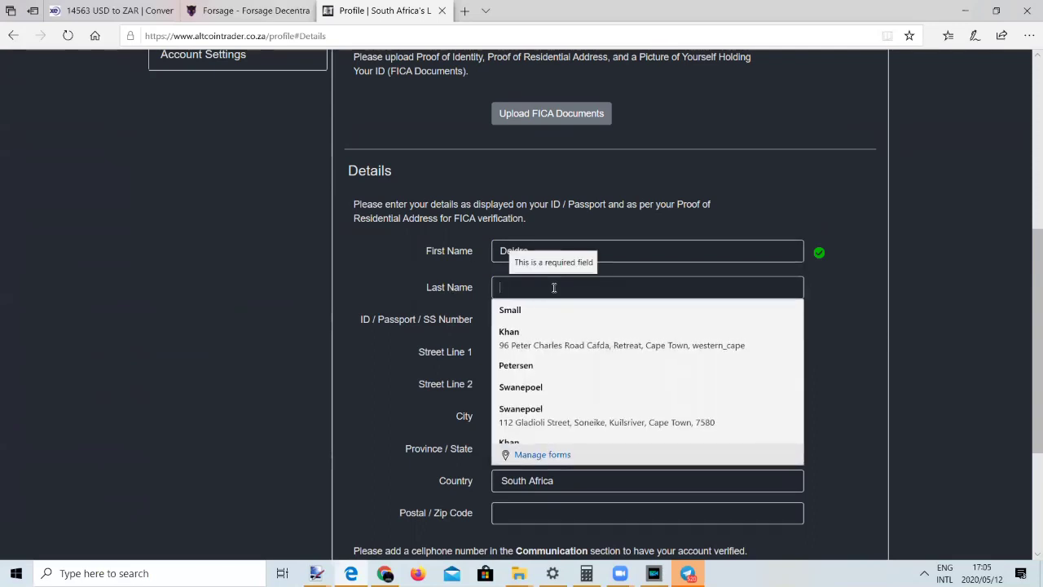
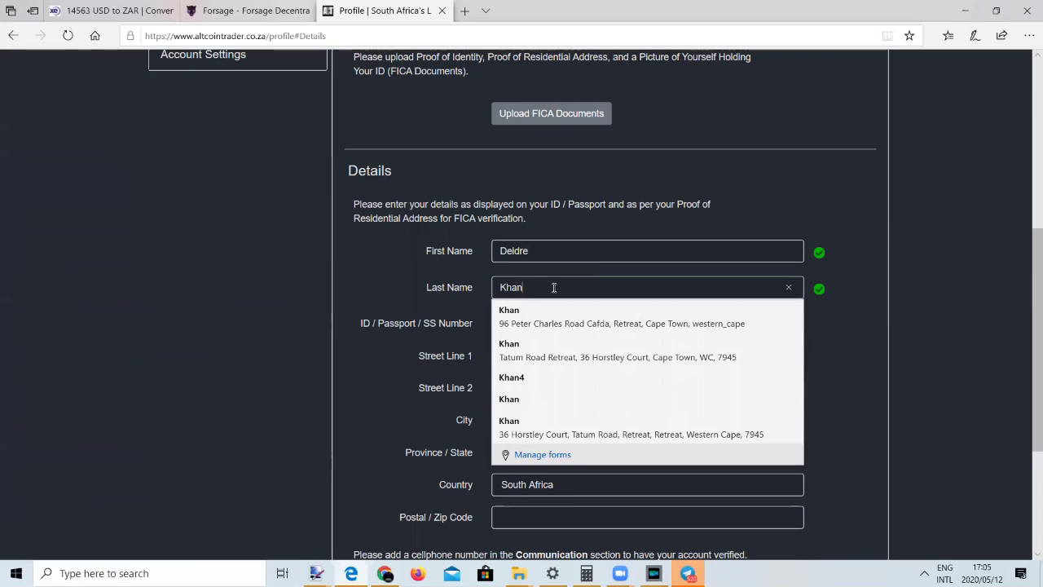
key(Tab)
click(529, 323)
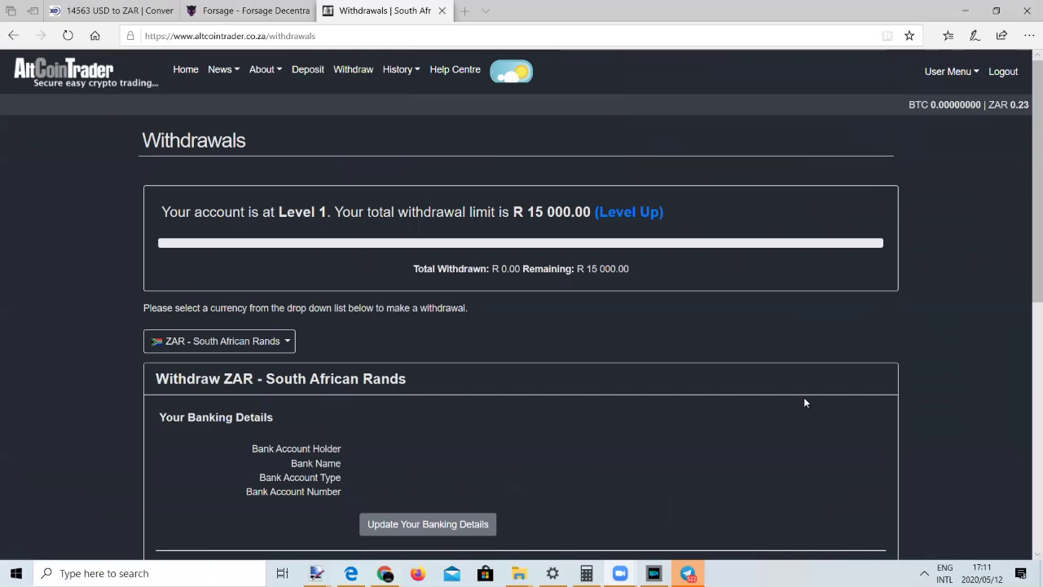
- Choose ETH - Ethereum as the withdrawal currency
click(964, 76)
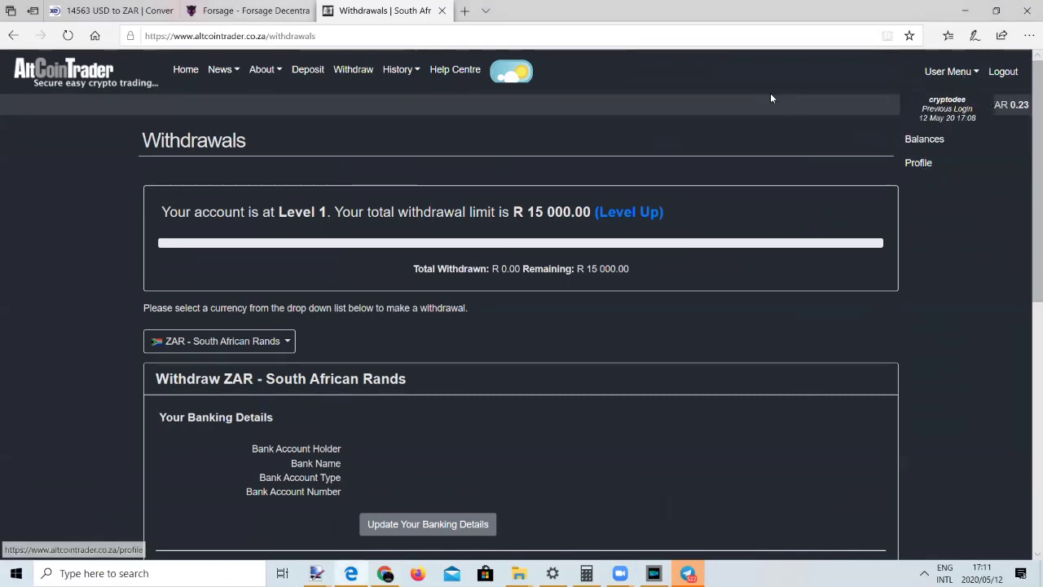
click(791, 144)
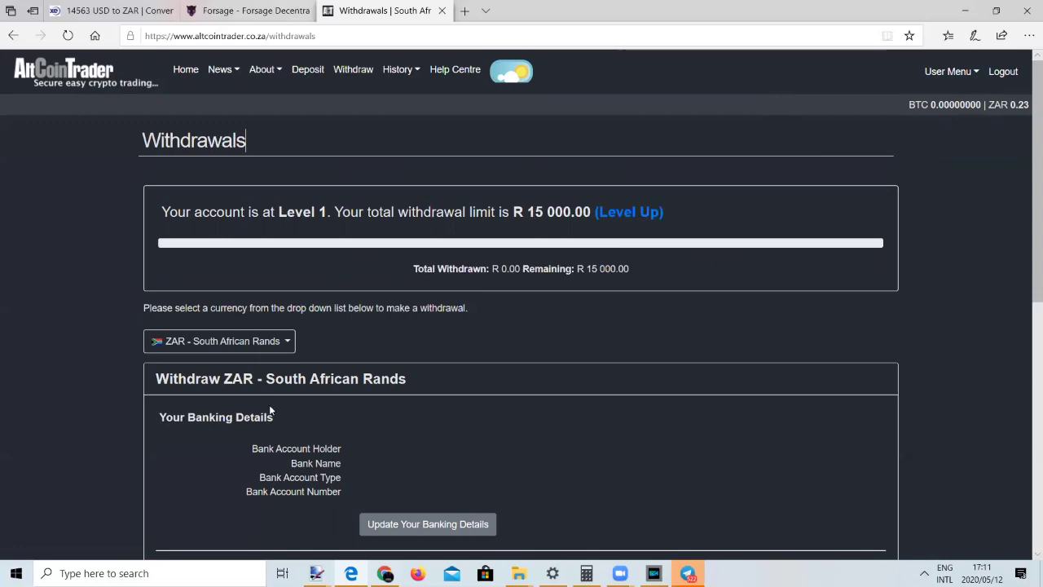
click(253, 346)
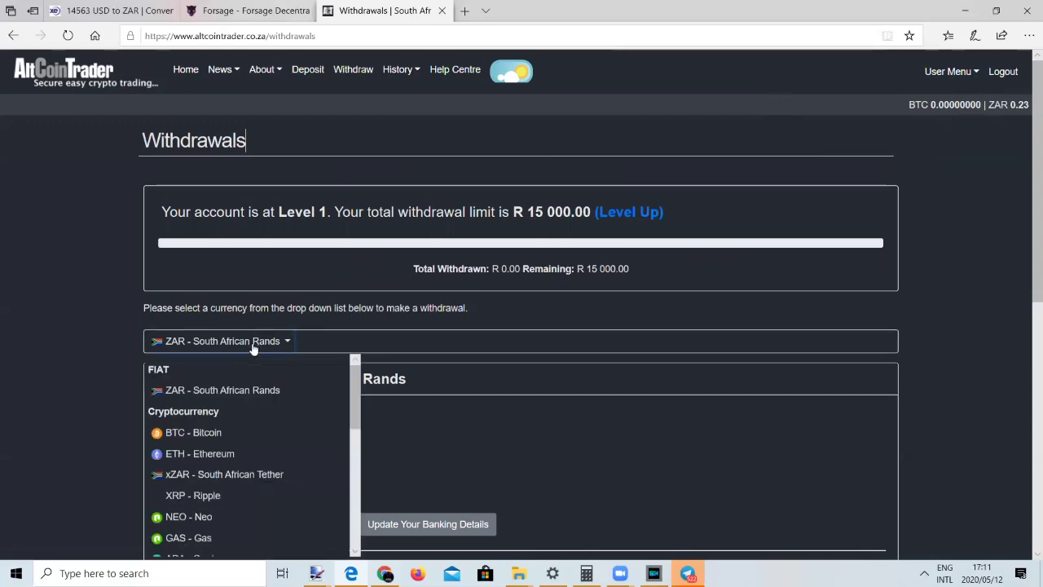
click(214, 458)
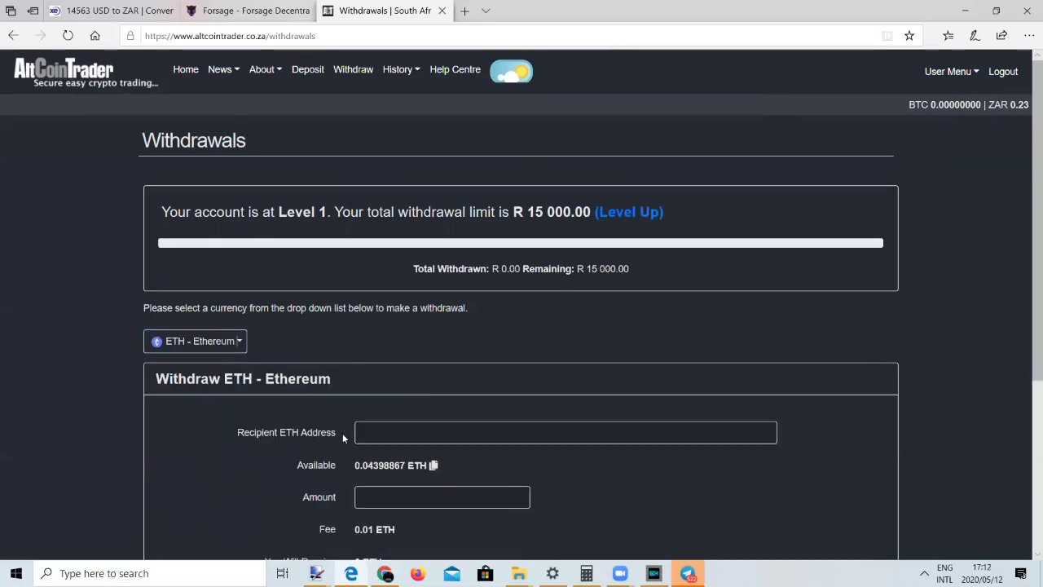
- Copy the recipient wallet address from the Telegram chat and return to the browser
scroll(358, 440, down, 1)
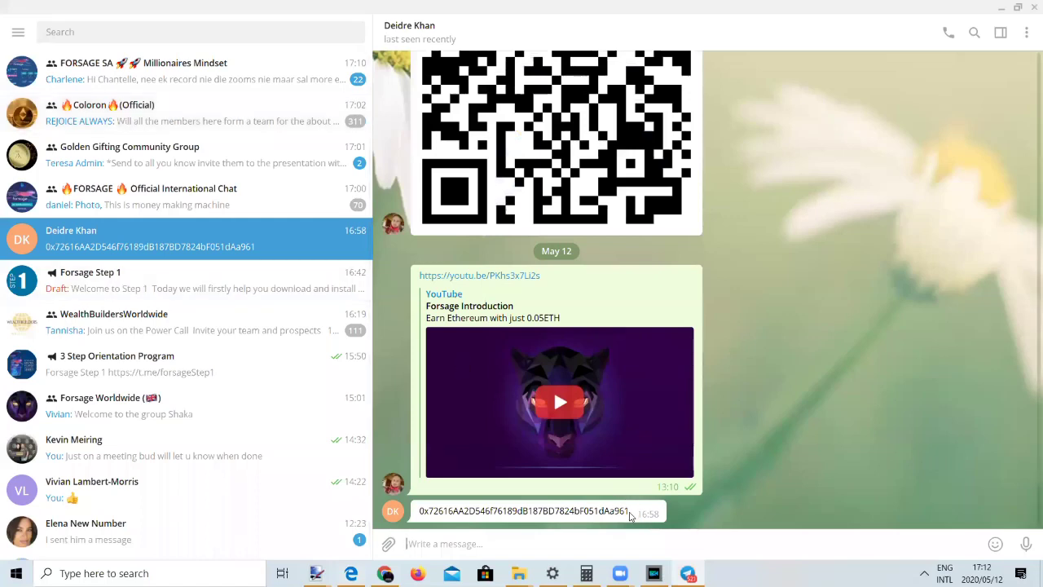
double_click(421, 511)
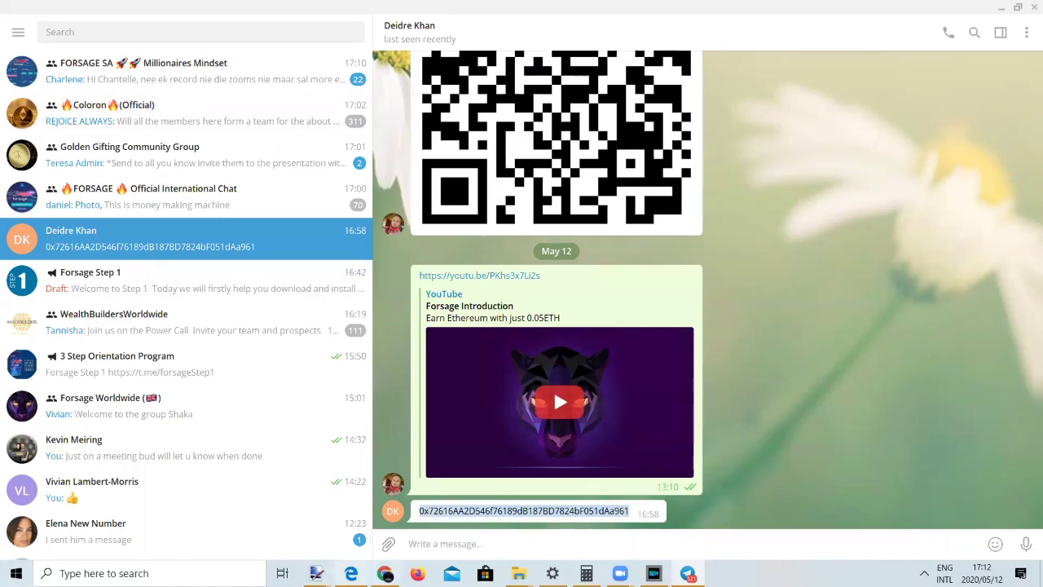
click(350, 573)
- Paste the wallet address as recipient, fill the full 0.04398867 ETH and submit
click(417, 348)
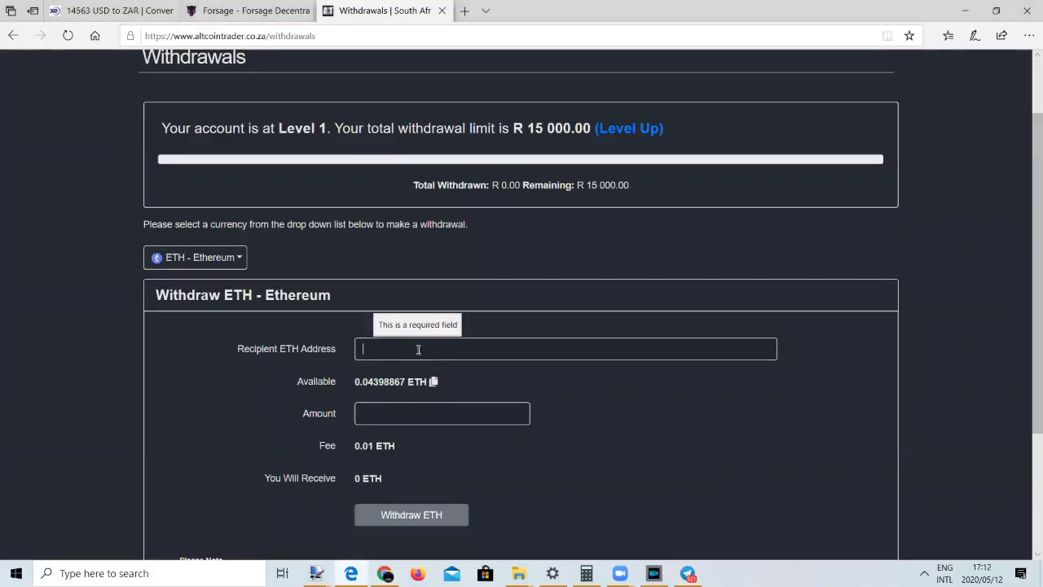
key(ctrl+v)
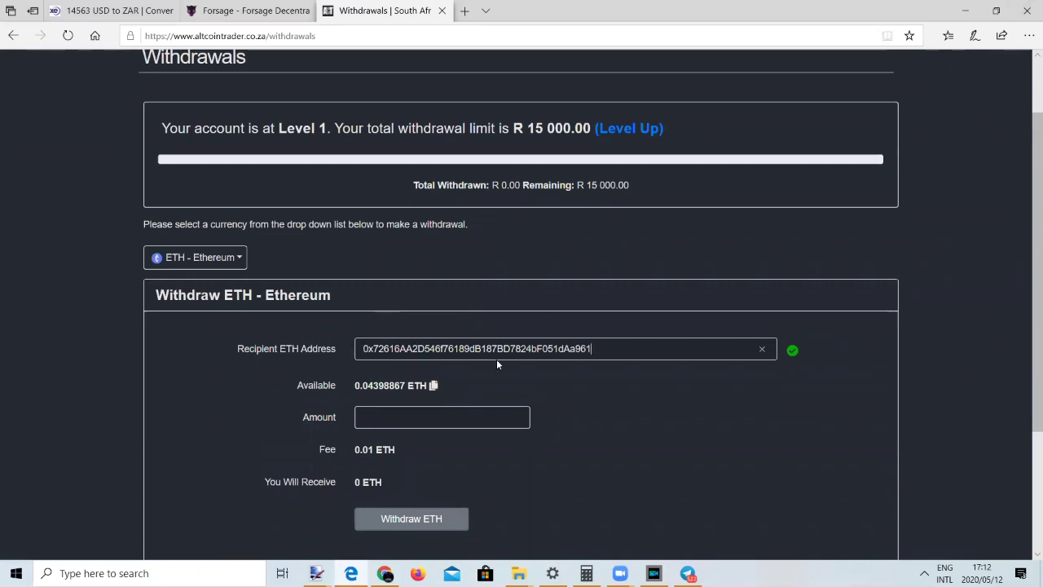
click(434, 387)
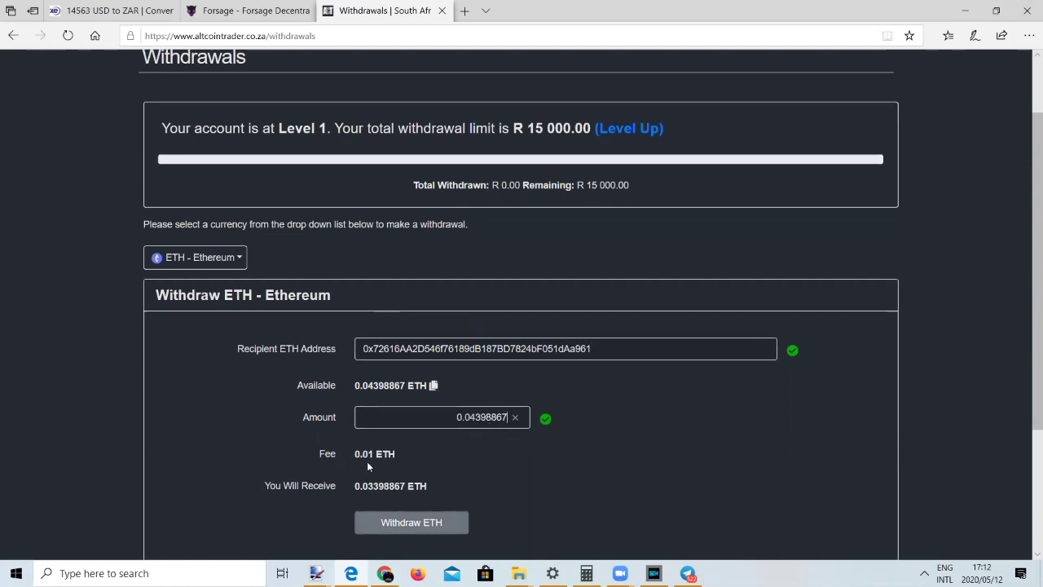
click(410, 523)
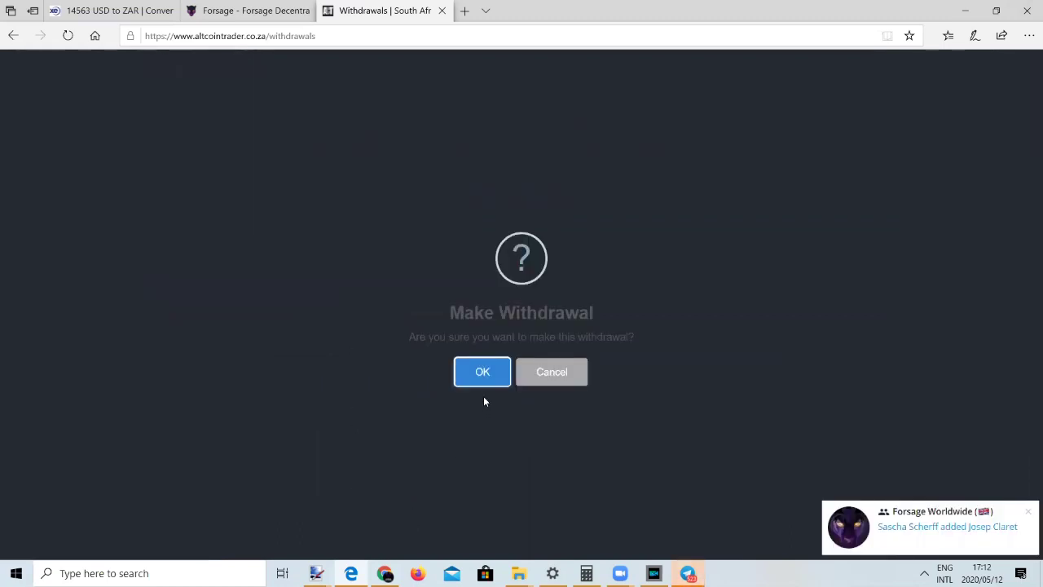
- Confirm the ETH withdrawal and check that R 164.39 is reported as withdrawn
click(482, 373)
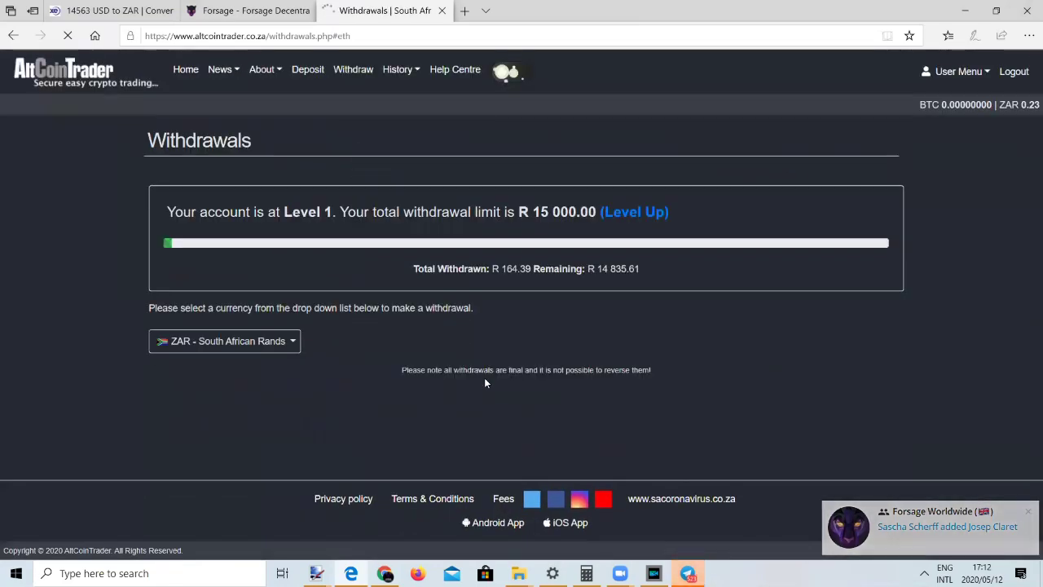
scroll(484, 381, down, 1)
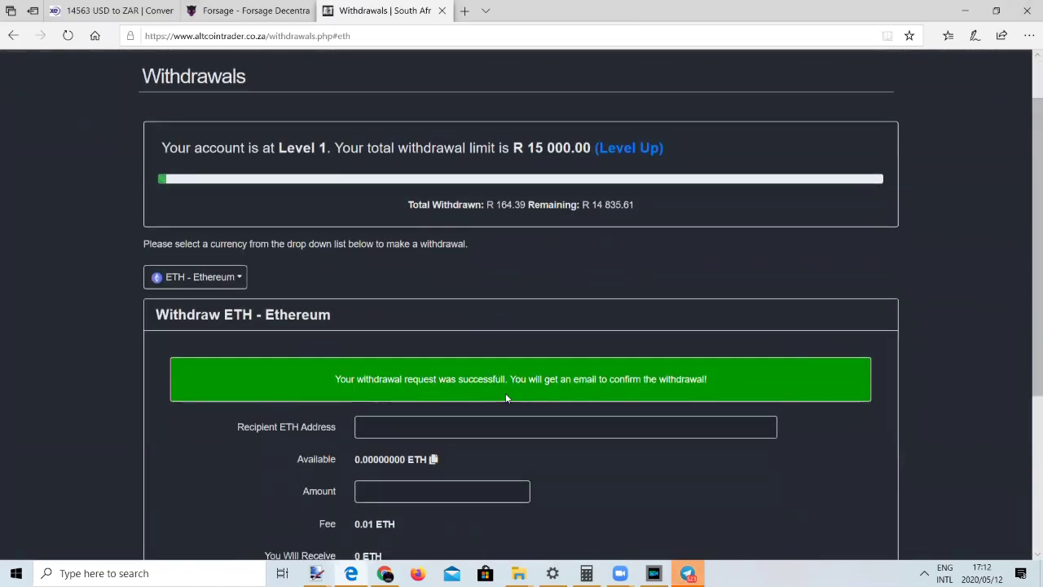